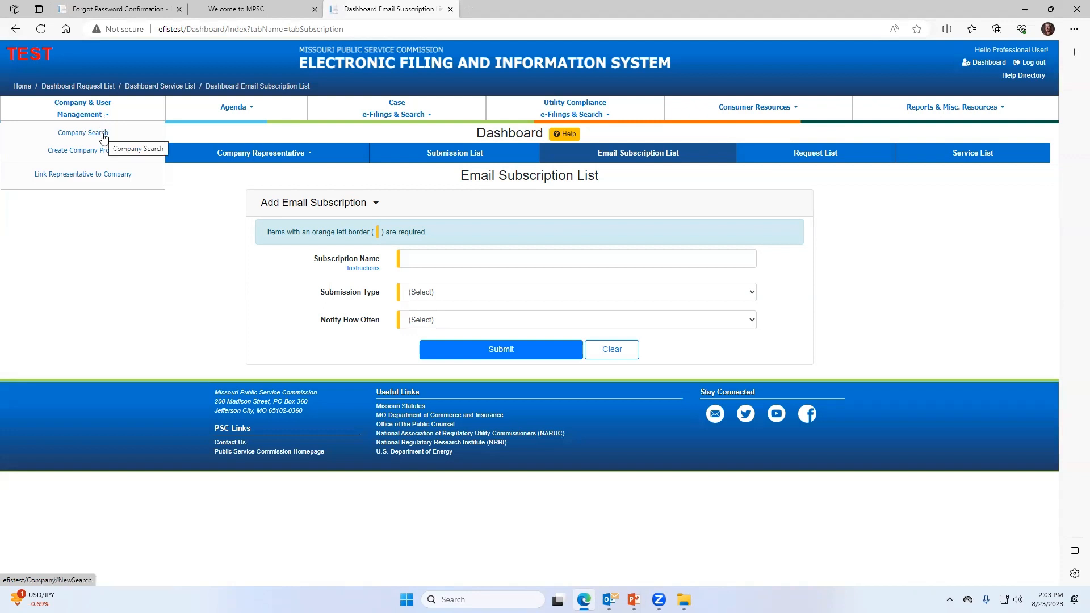
Open the Company Search page for finding registered utility companies
left_click(101, 138)
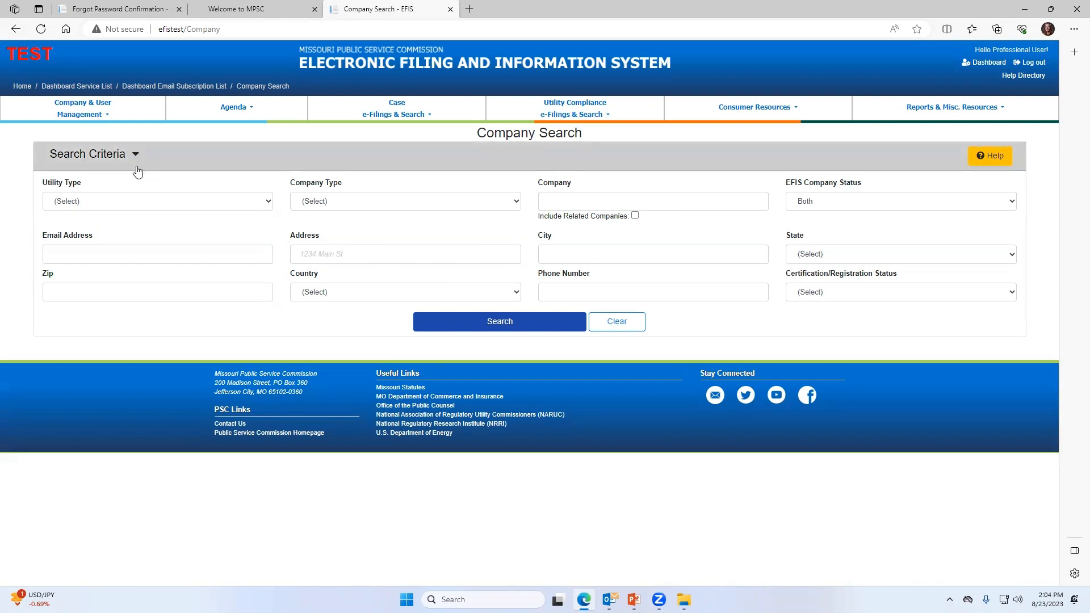
Switch to the legacy EFIS site, open its Missouri Utilities search and set the utility type to Electric
left_click(241, 15)
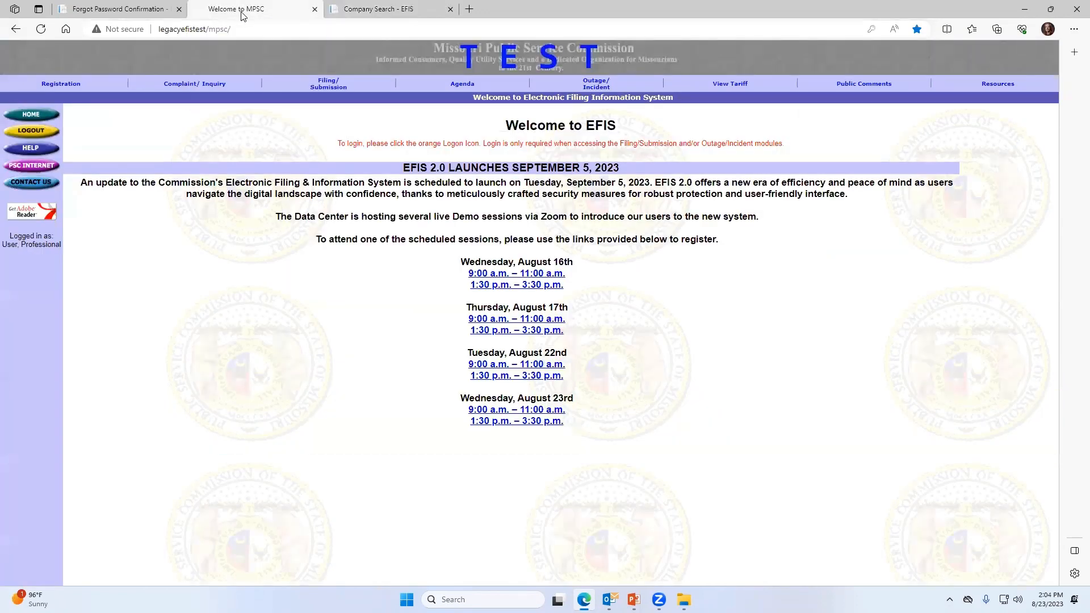
left_click(1002, 89)
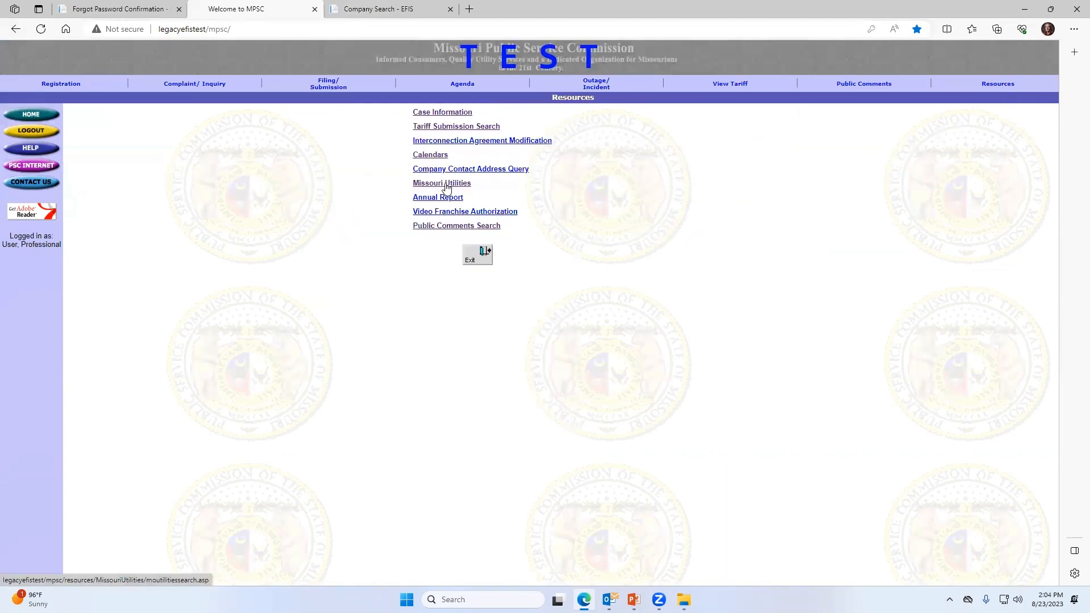
left_click(446, 185)
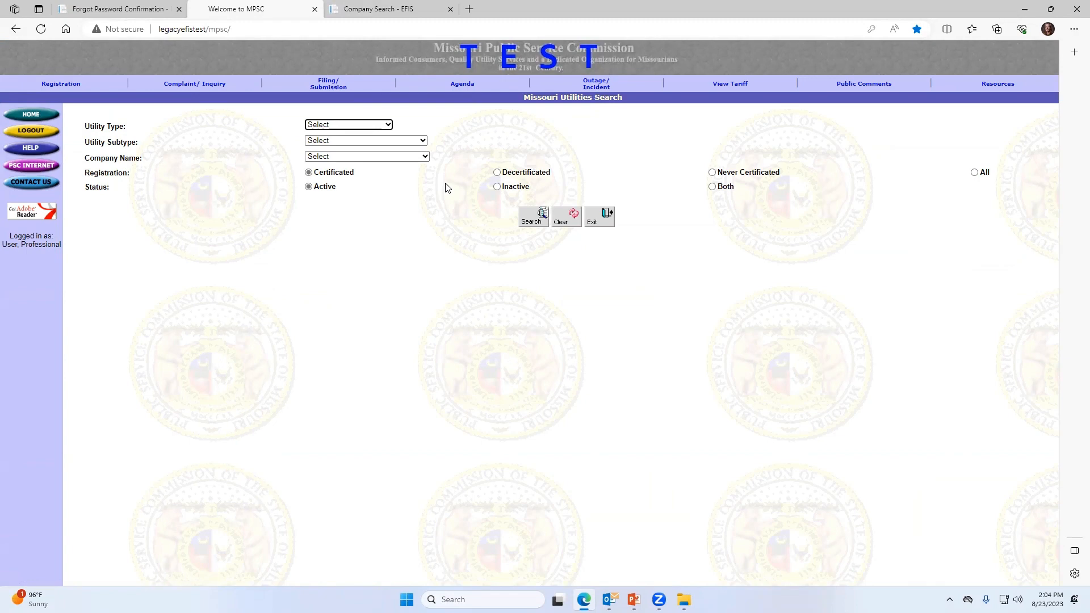
left_click(349, 126)
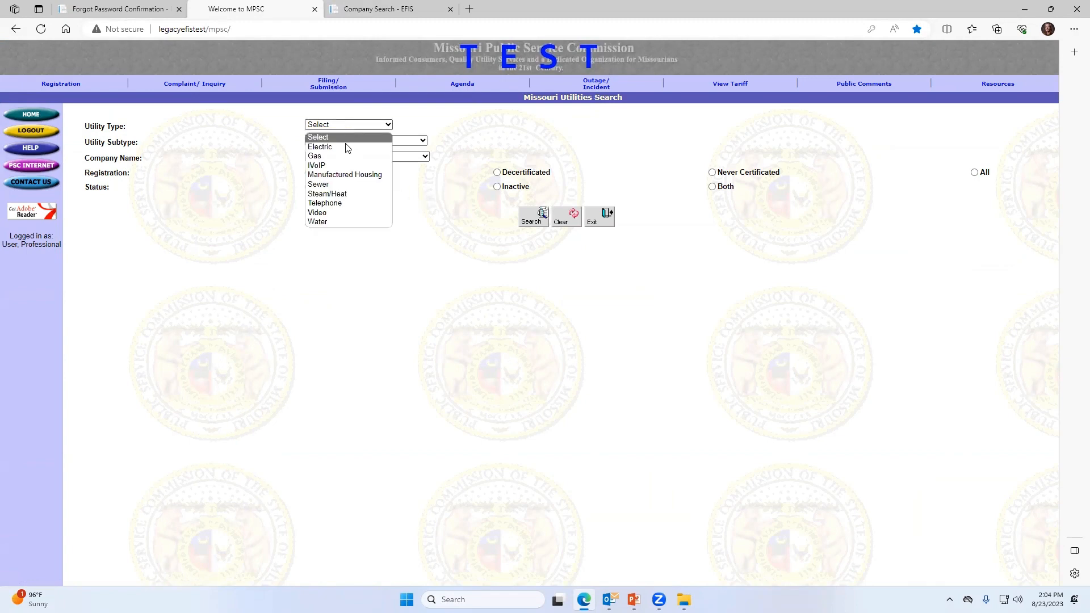
left_click(344, 147)
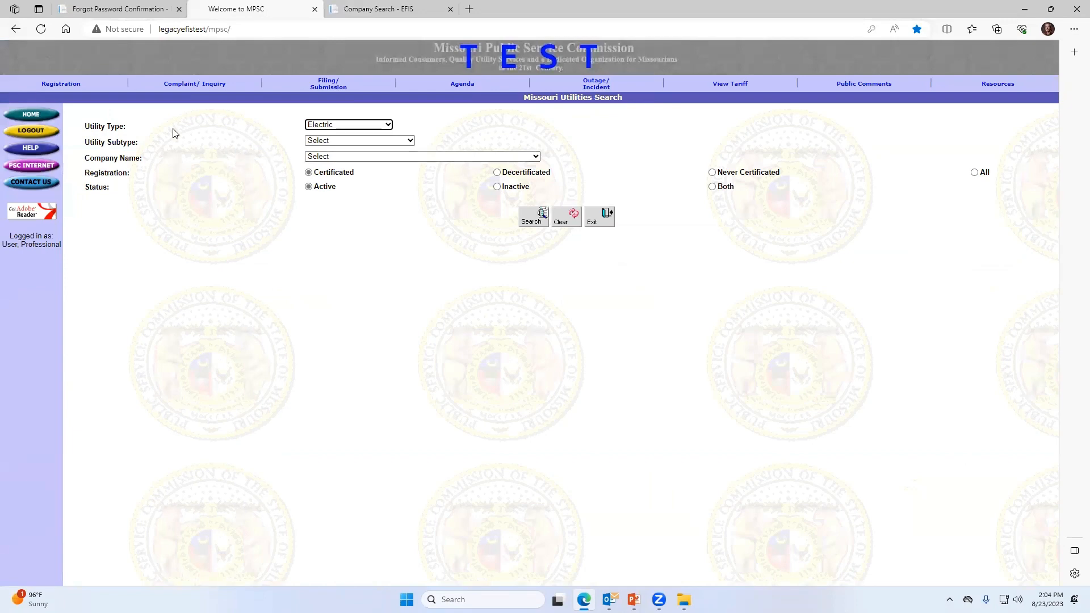
Return to the new EFIS Company Search and review the available Utility Type options without choosing one
left_click(398, 10)
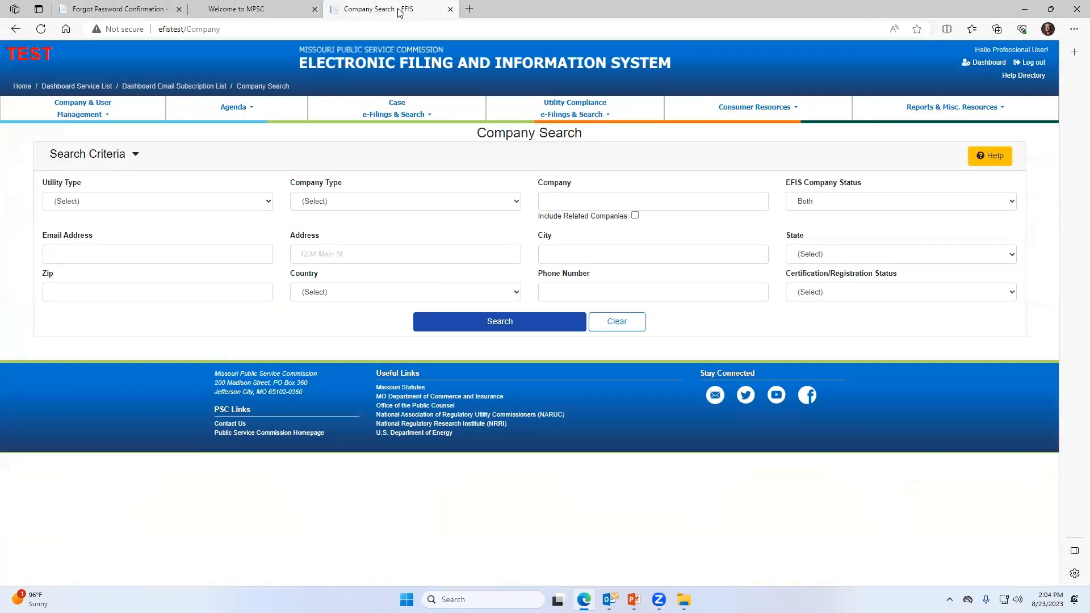
left_click(176, 206)
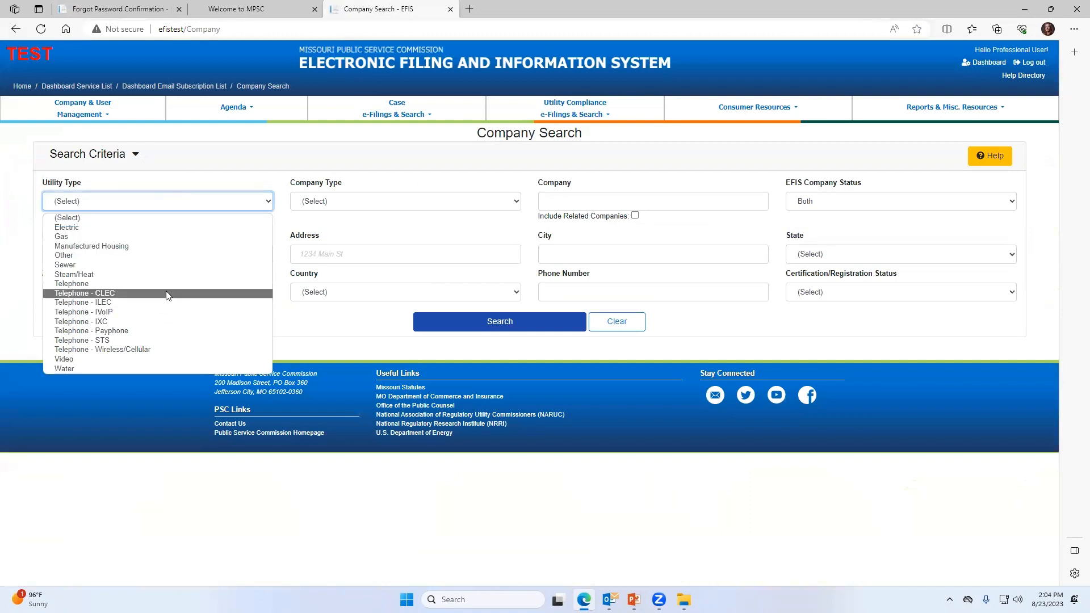
left_click(565, 199)
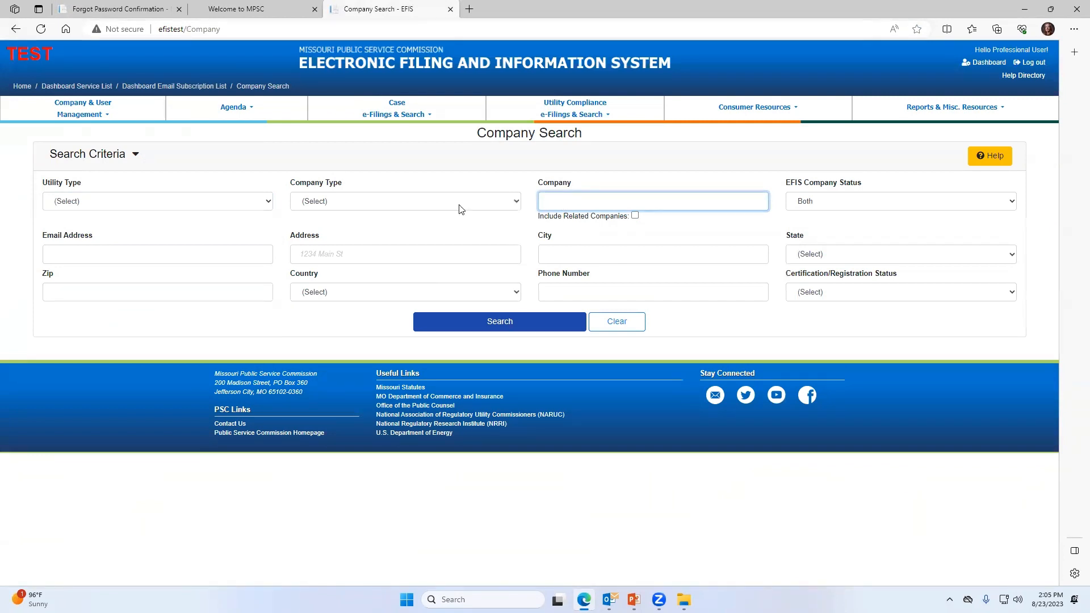
left_click(179, 207)
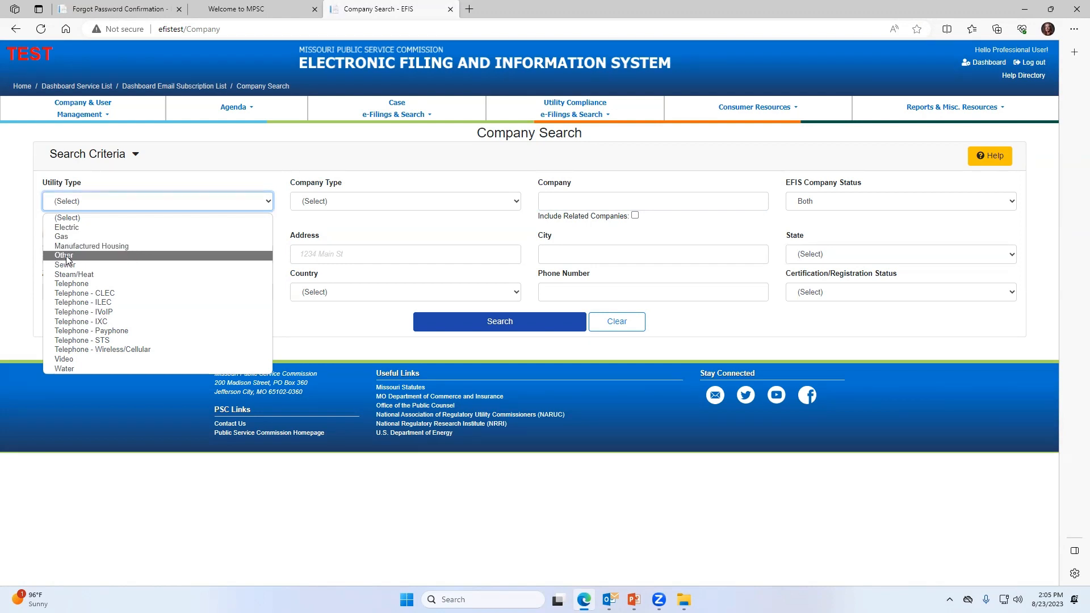
left_click(448, 184)
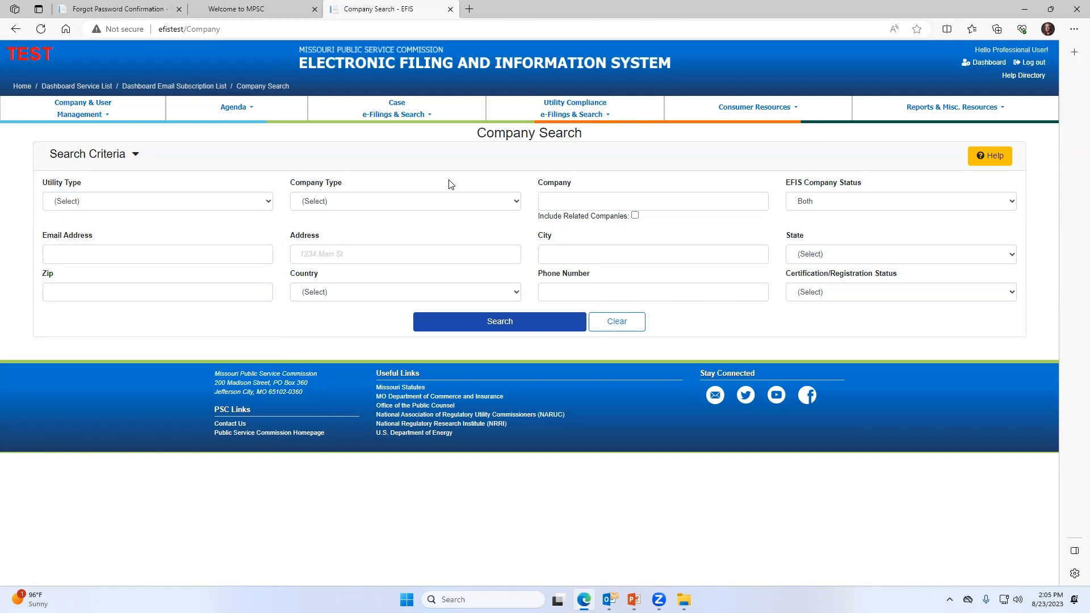
Search for the company "Union electric" and open the Union Electric Company record for the Electric utility type
left_click(582, 201)
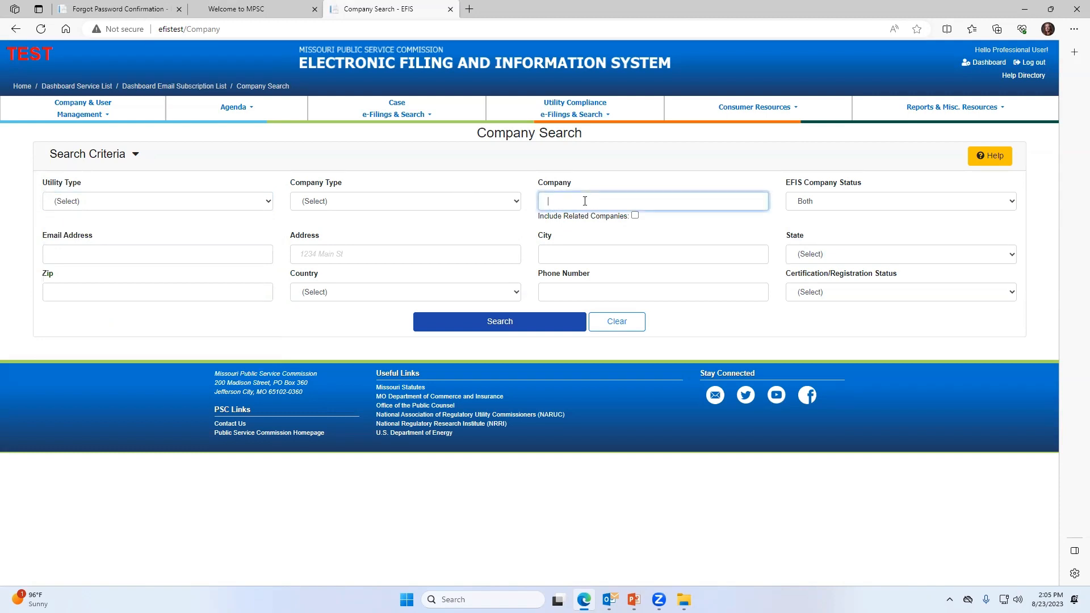
type("Union electric")
left_click(493, 321)
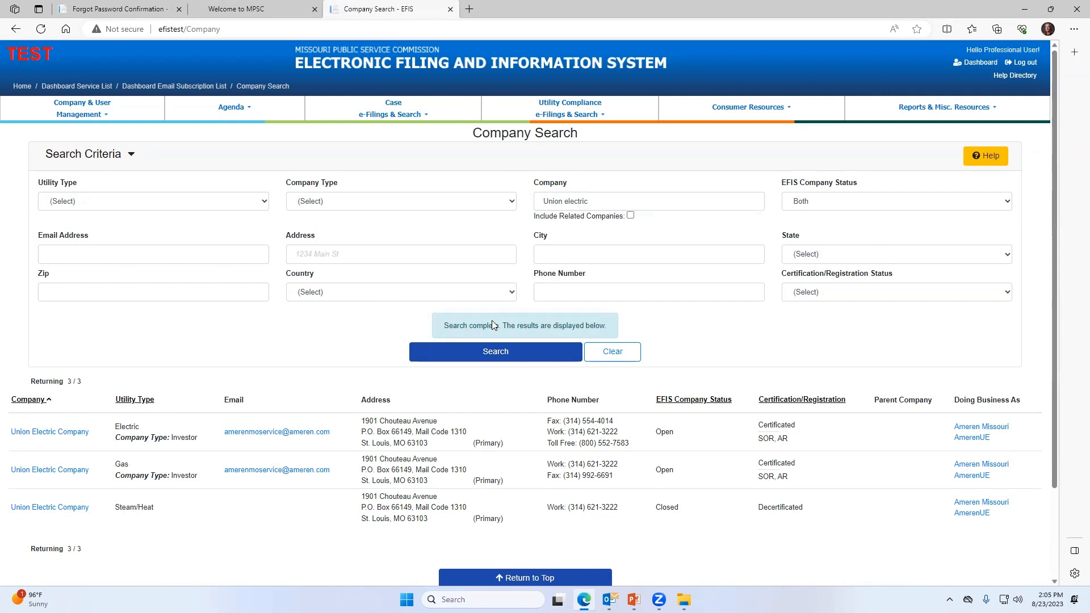
scroll(318, 391, "down", 2)
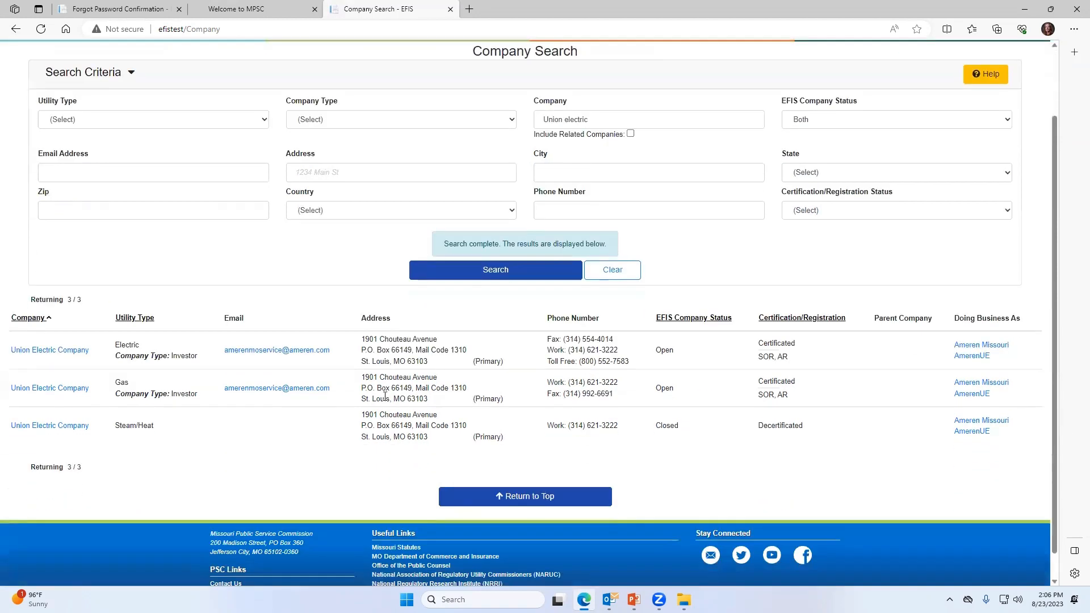
left_click(46, 351)
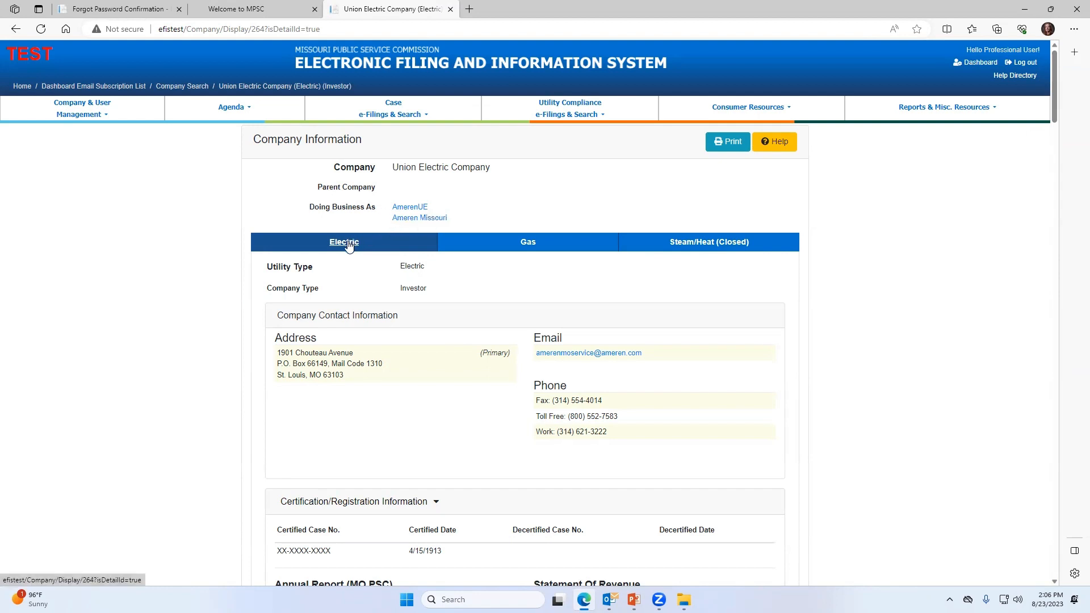
View the company's Gas and closed Steam/Heat records, highlight the closure notice, and return to the Electric record
left_click(527, 243)
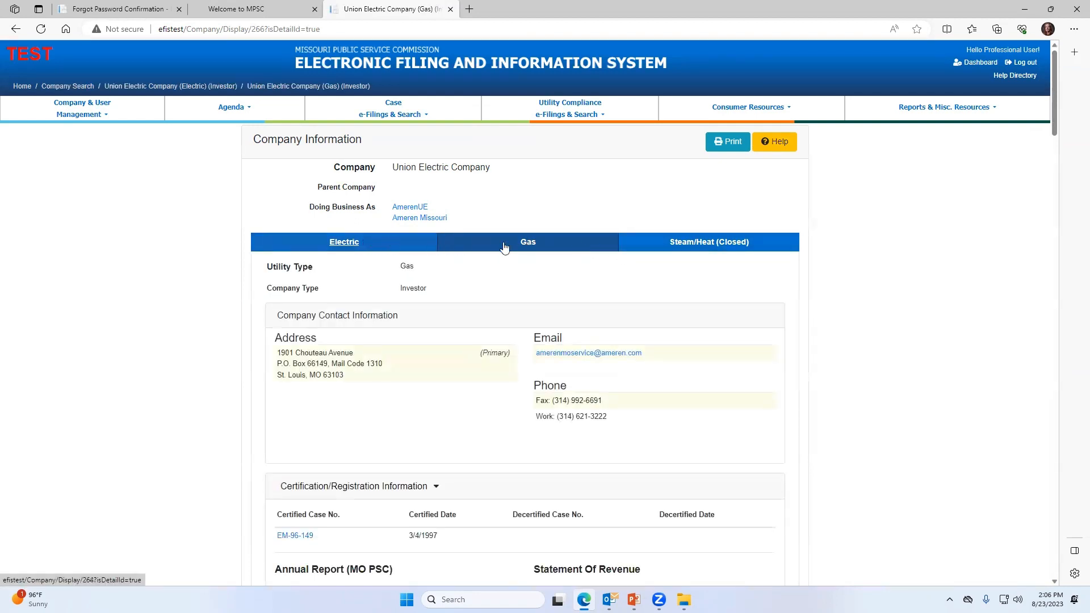
left_click(705, 248)
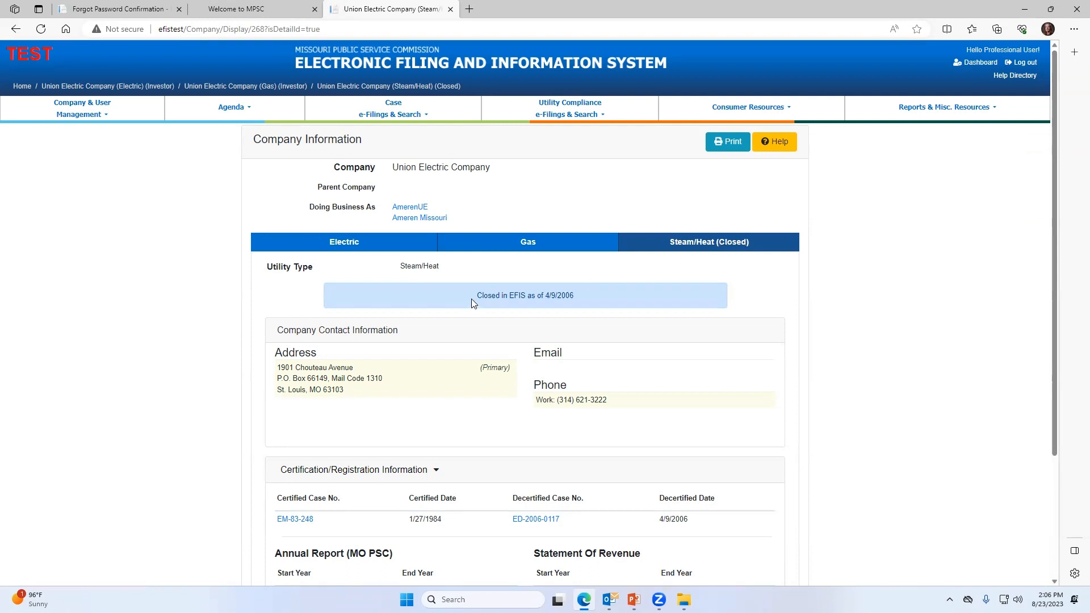
left_click_drag(474, 298, 574, 296)
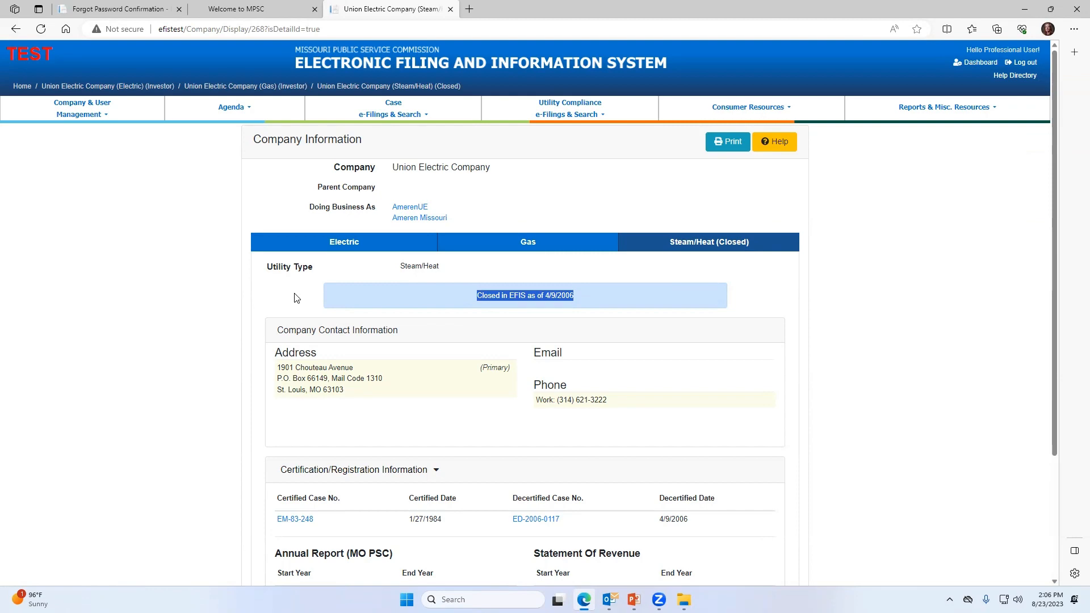
left_click(343, 247)
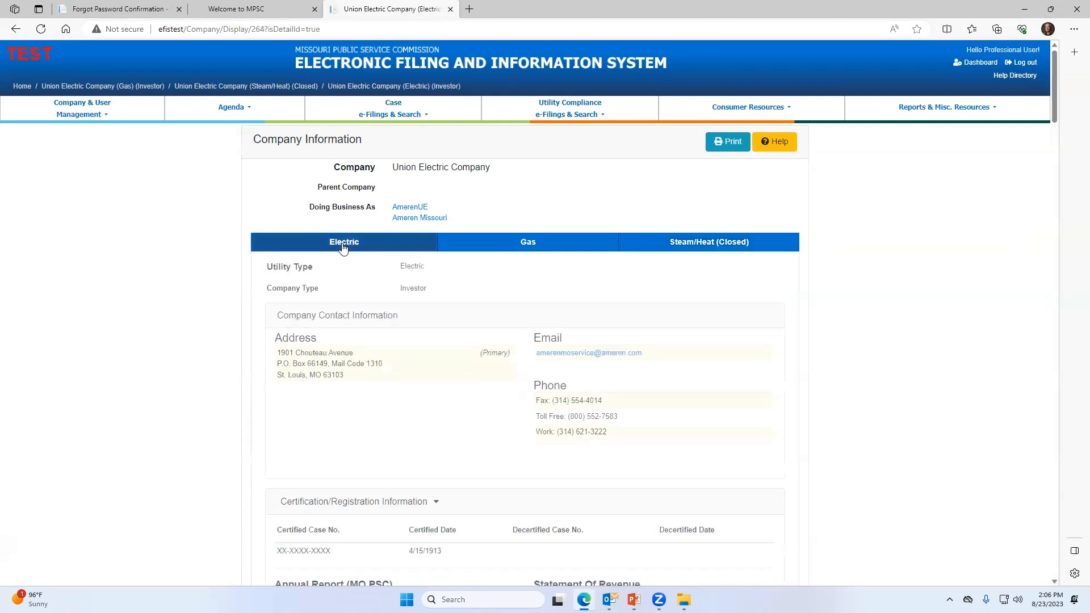
Review the Electric record's Company Contact Information, and collapse and re-expand its Certification/Registration Information section
scroll(341, 263, "down", 2)
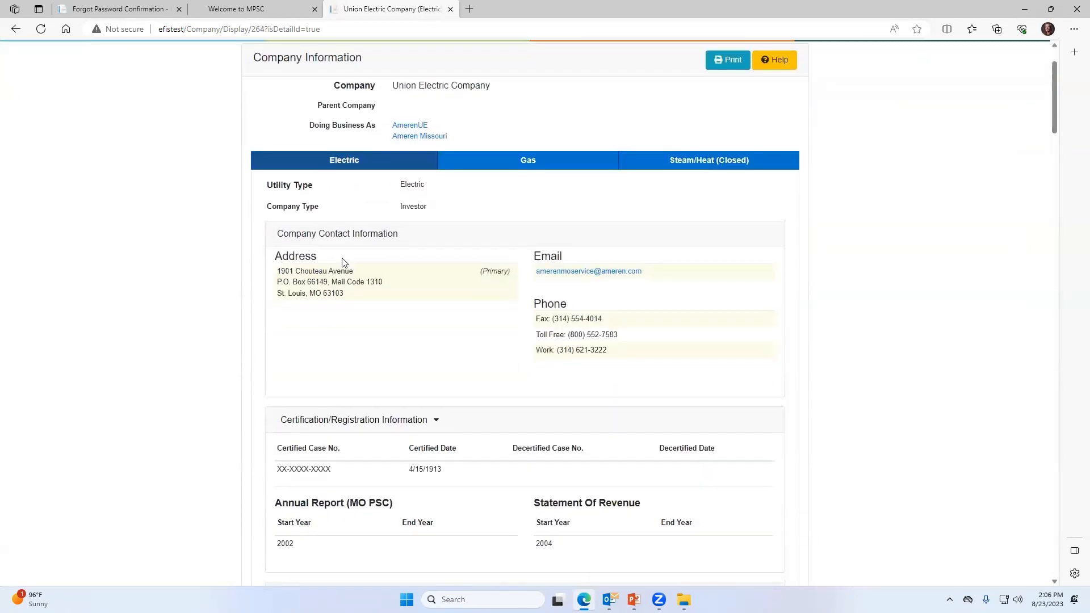
scroll(342, 262, "down", 2)
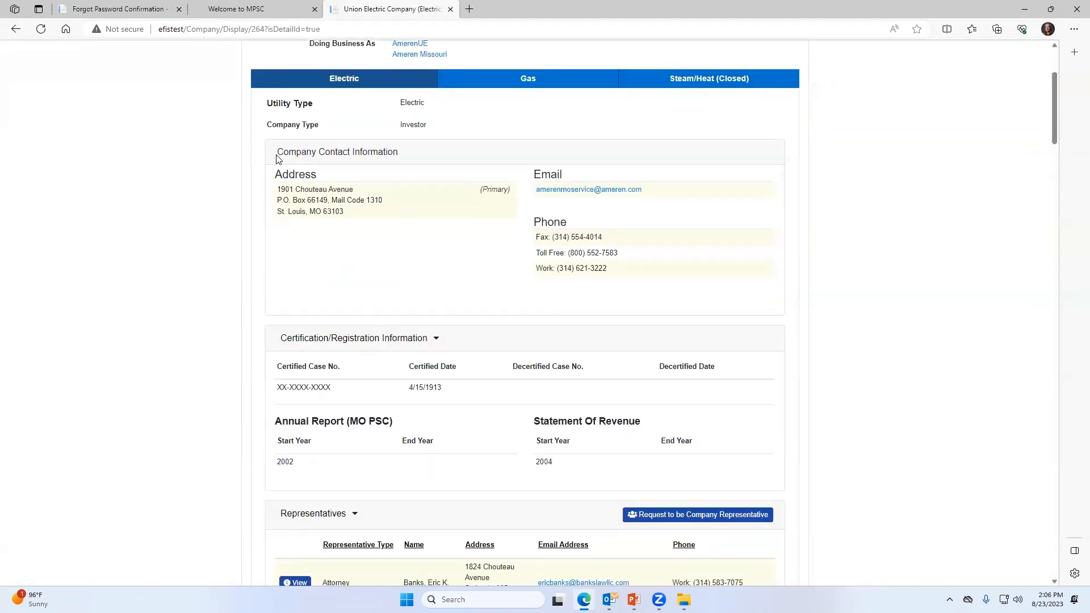
left_click_drag(276, 155, 402, 163)
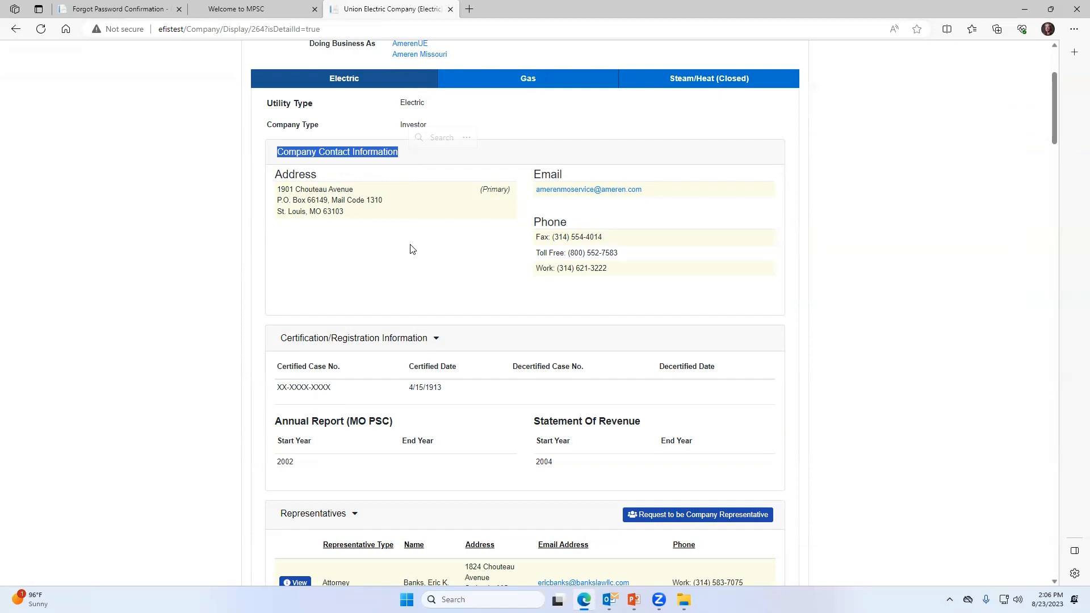
scroll(411, 250, "down", 1)
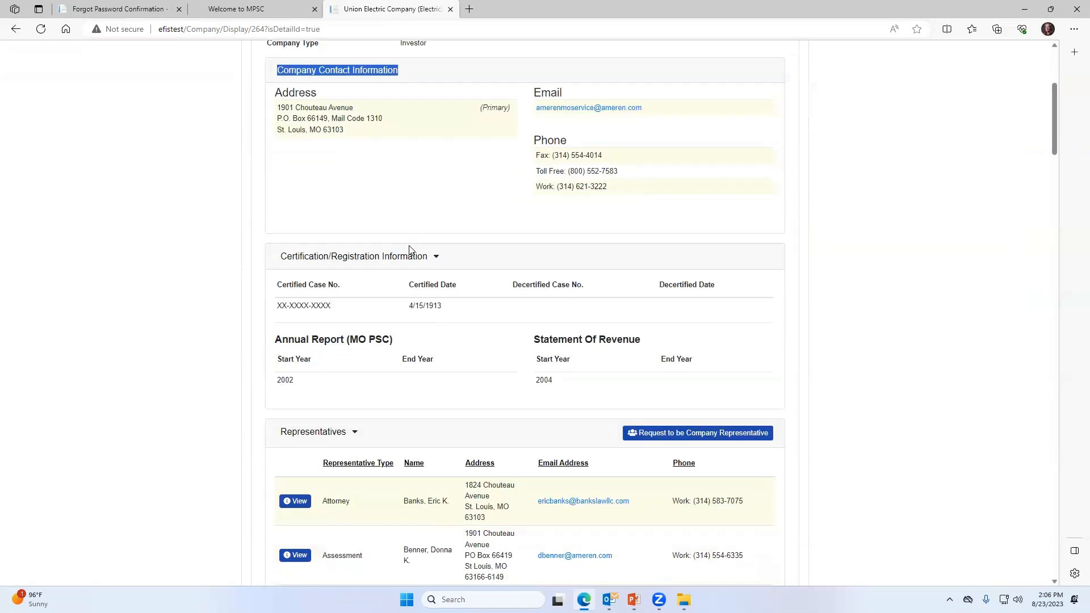
left_click(283, 260)
left_click(282, 260)
left_click_drag(281, 258, 441, 268)
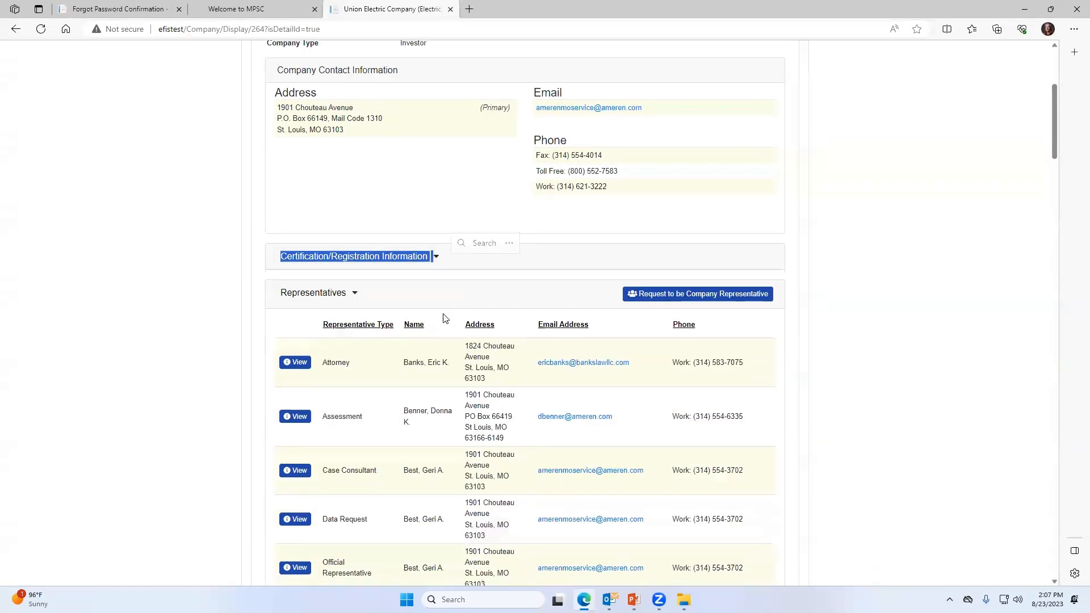
left_click(422, 261)
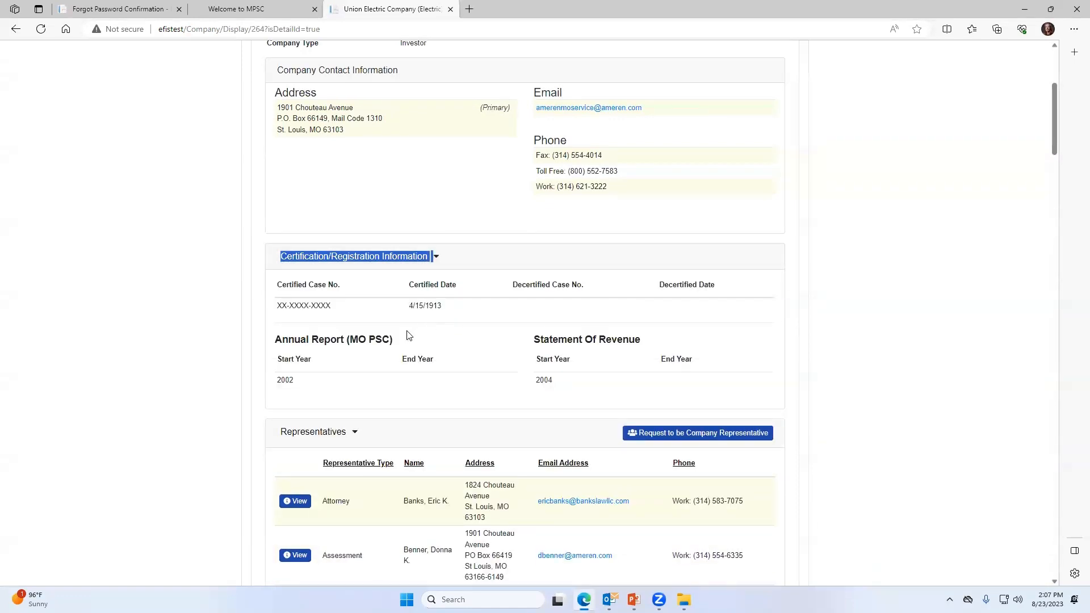
left_click(285, 301)
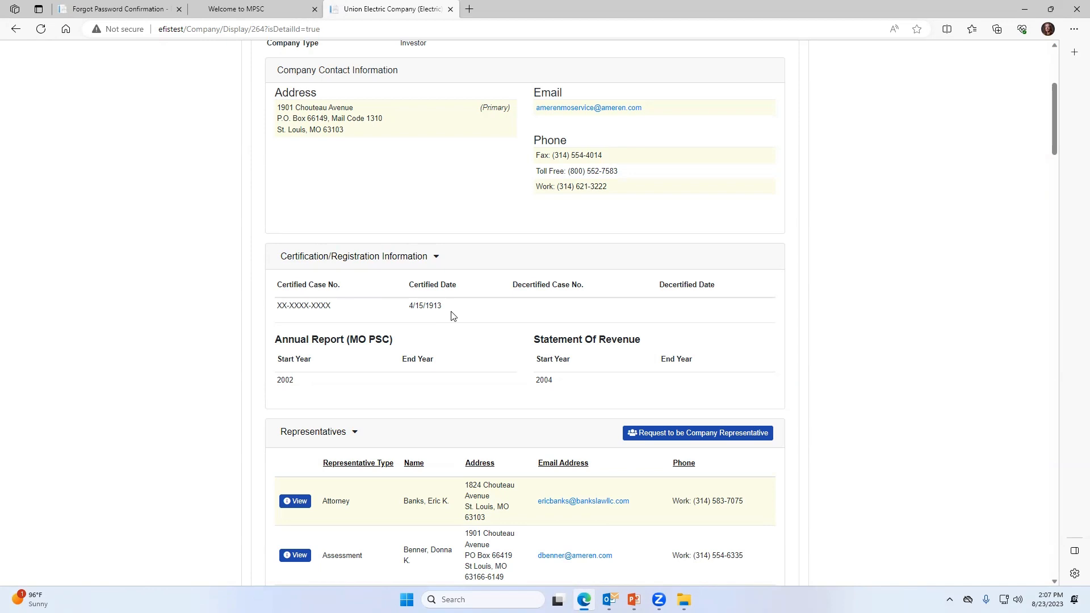
Examine the start and end years for the Annual Report (MO PSC) and Statement Of Revenue
scroll(370, 329, "down", 2)
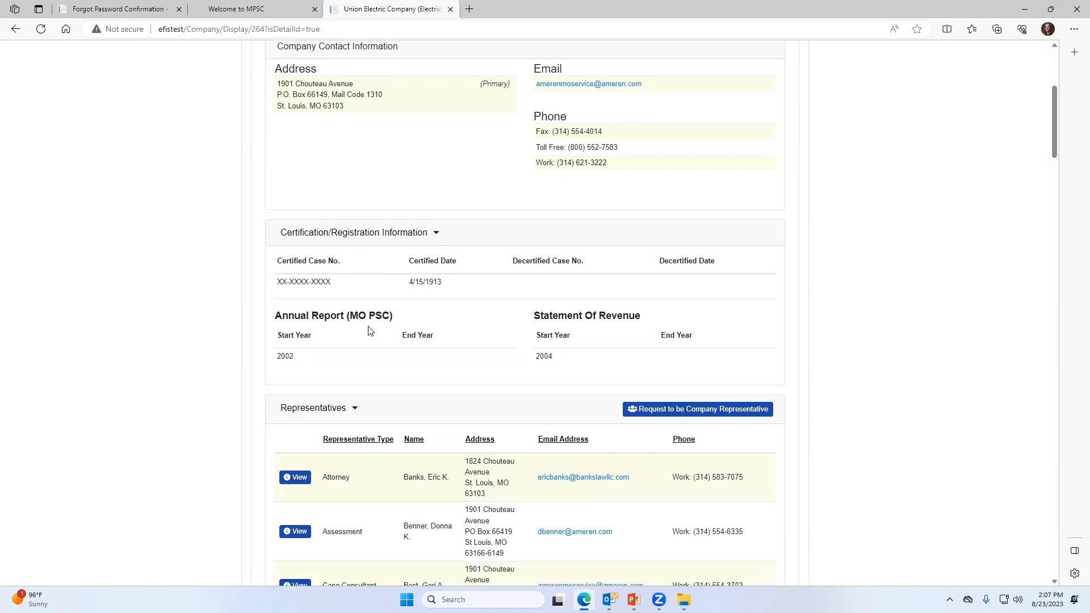
left_click_drag(278, 259, 581, 305)
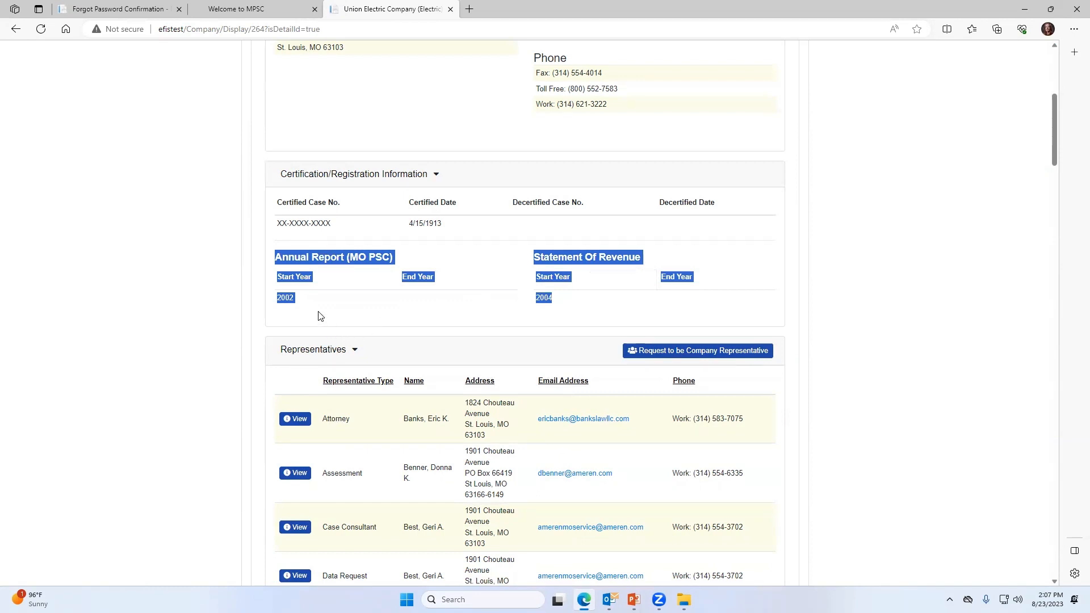
left_click(301, 274)
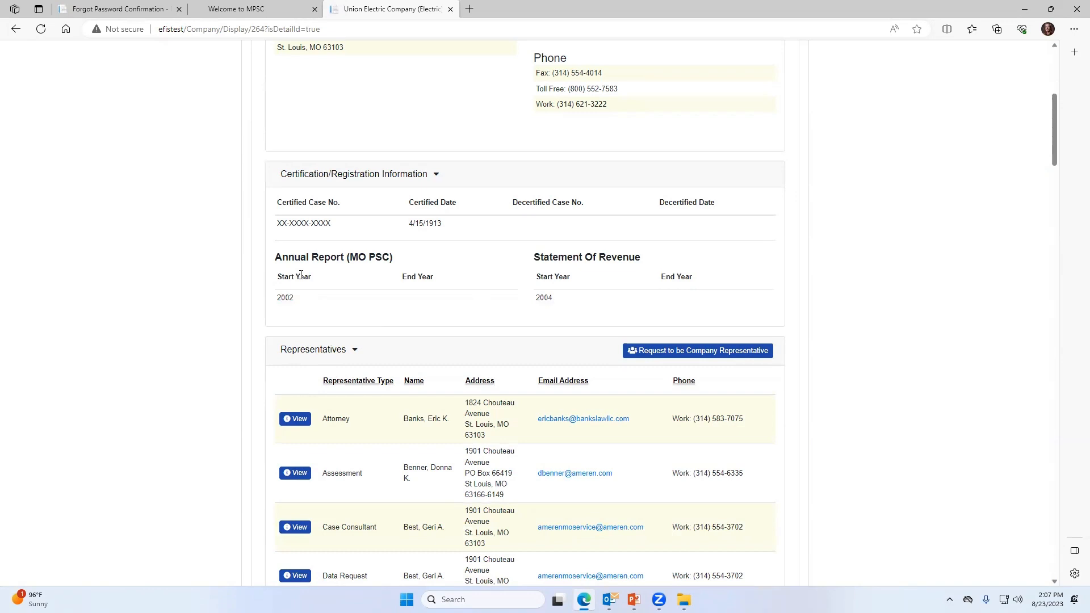
Browse the company's Representatives list and sort it by Representative Type in ascending order
scroll(302, 280, "down", 2)
scroll(303, 281, "down", 2)
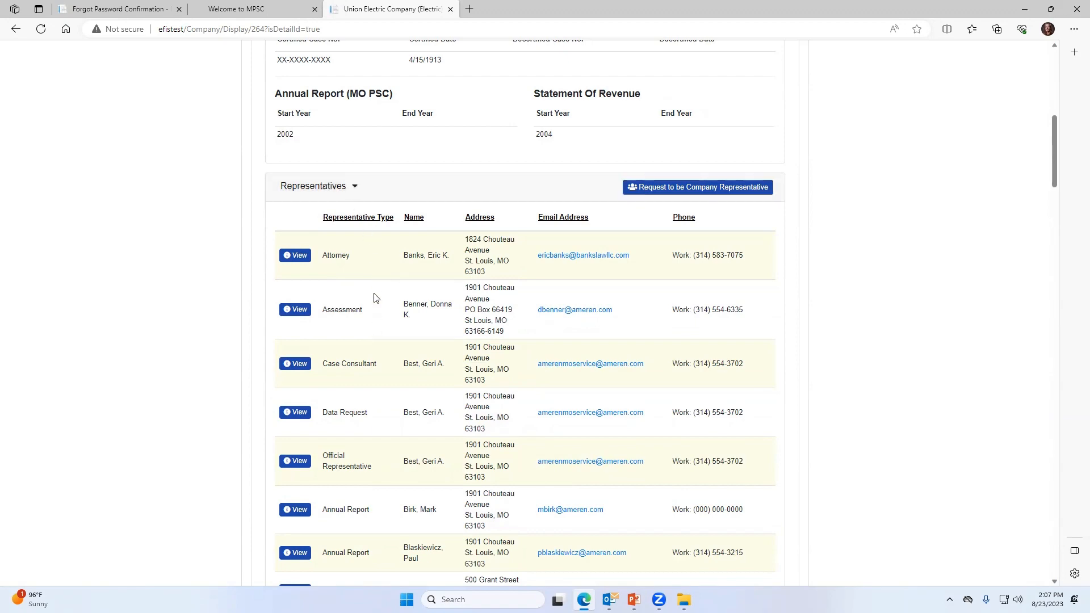
scroll(374, 297, "down", 3)
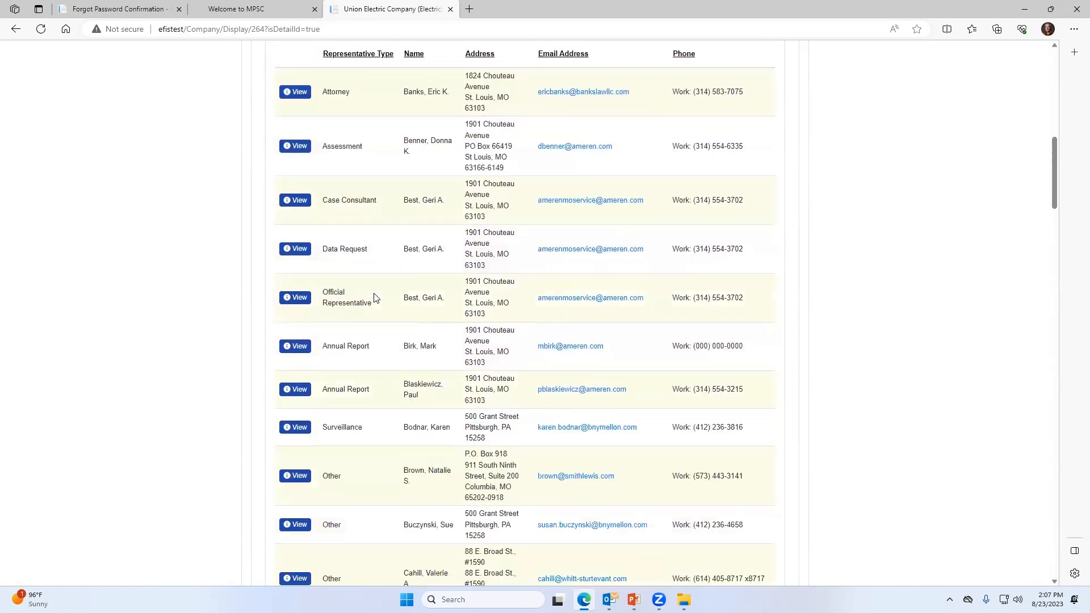
scroll(374, 297, "down", 2)
scroll(374, 297, "up", 5)
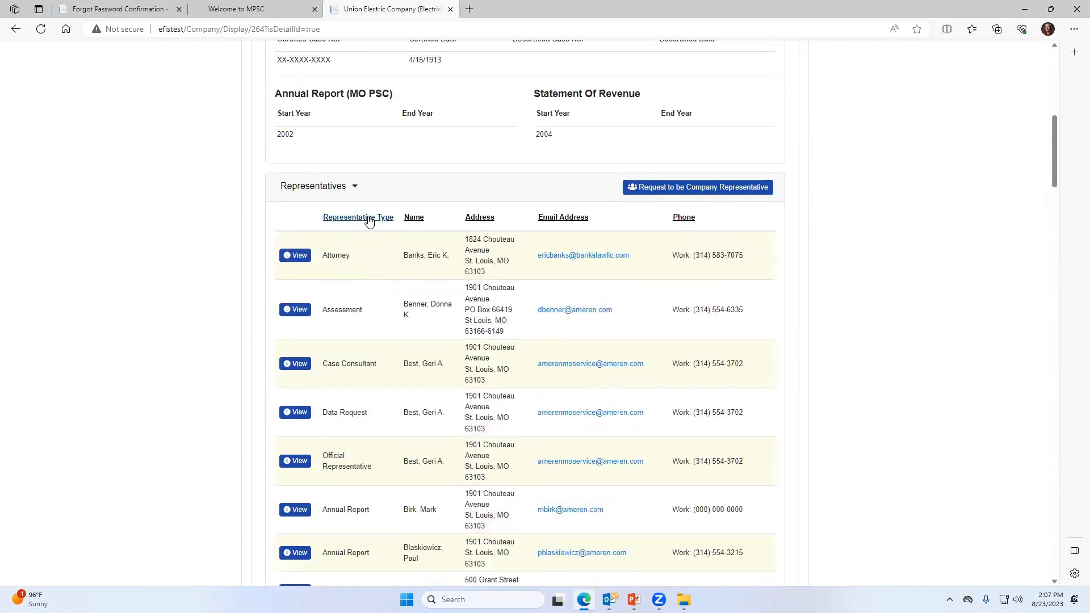
left_click(409, 219)
left_click(370, 219)
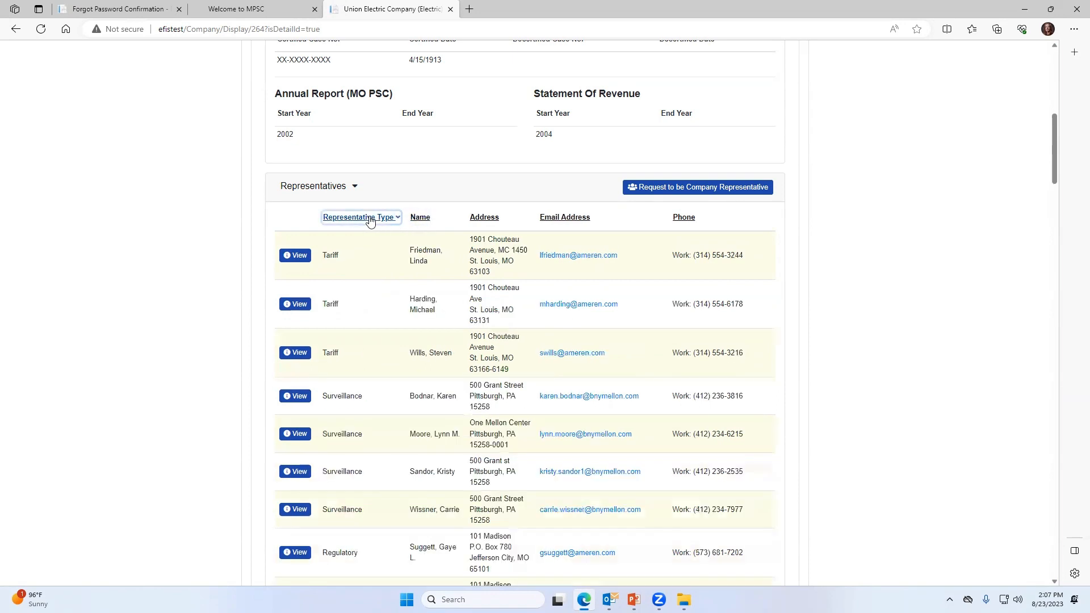
left_click(370, 221)
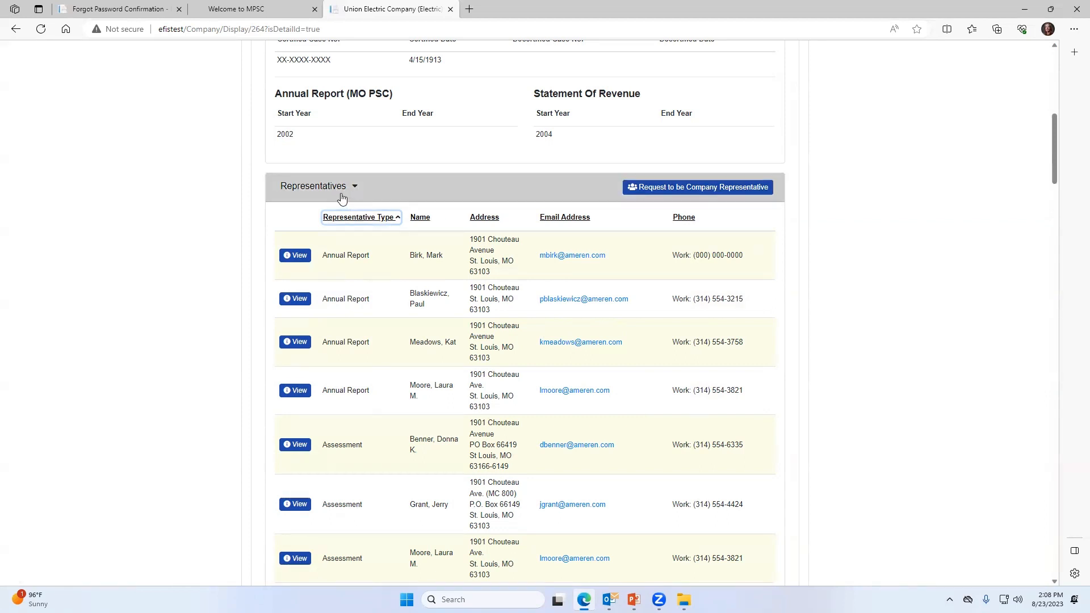
Start a request to be a company representative for the Electric company and set the Representative Type to Tariff
left_click(695, 193)
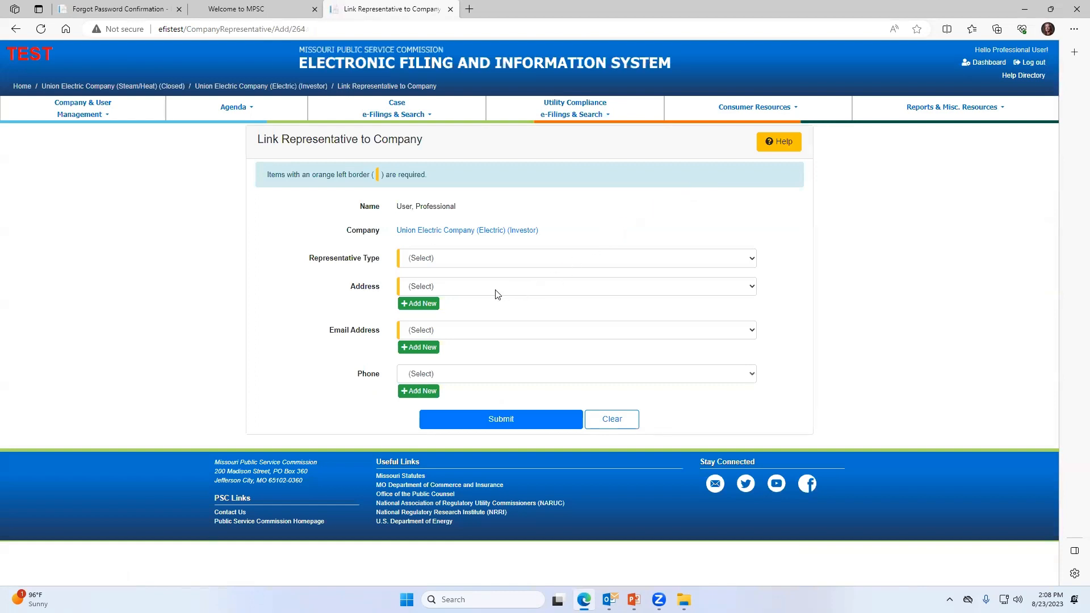
left_click(427, 263)
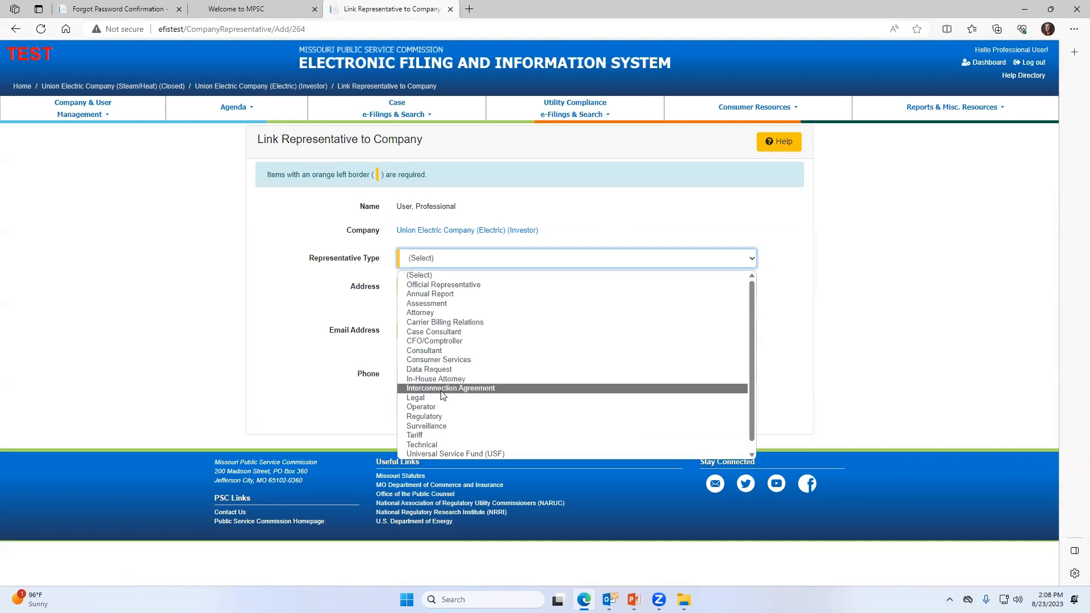
left_click(431, 435)
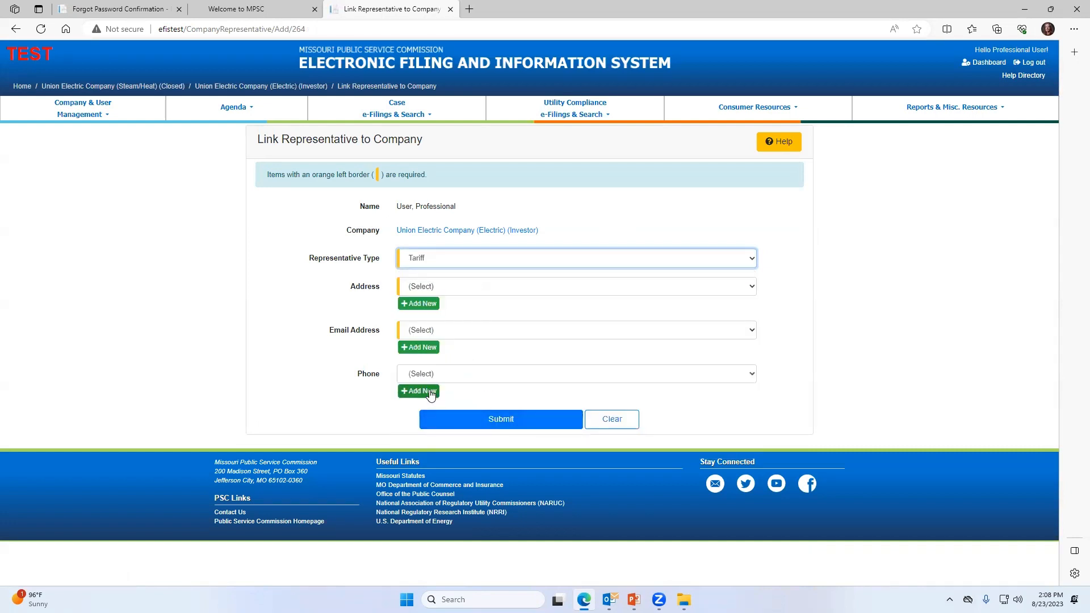
Fill in the representative's contact details with the Jefferson City address, the Gmail e-mail address and a work phone number
left_click(421, 288)
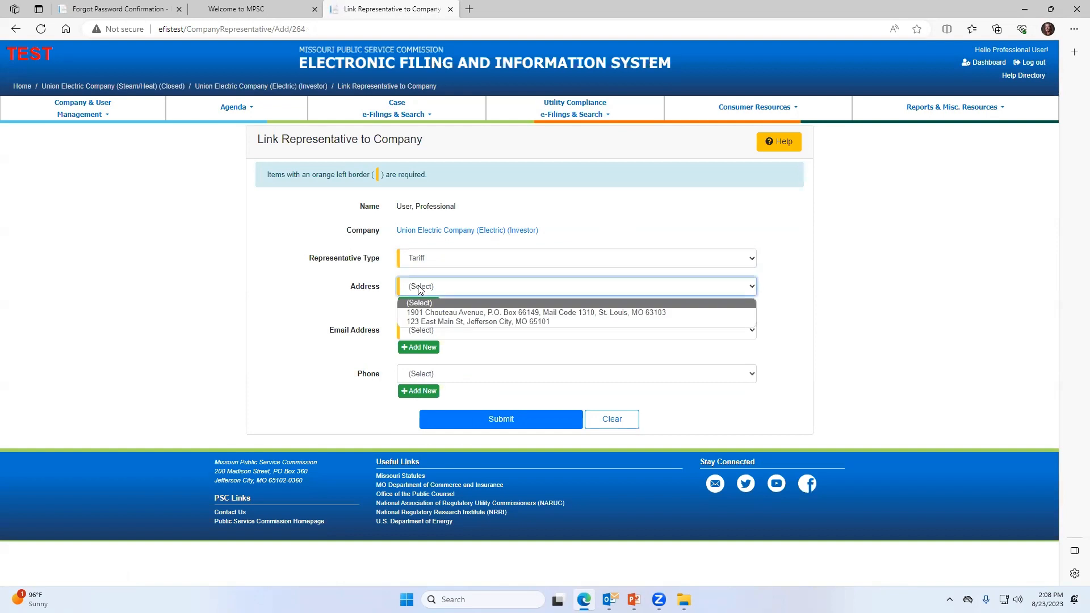
left_click(430, 322)
left_click(431, 331)
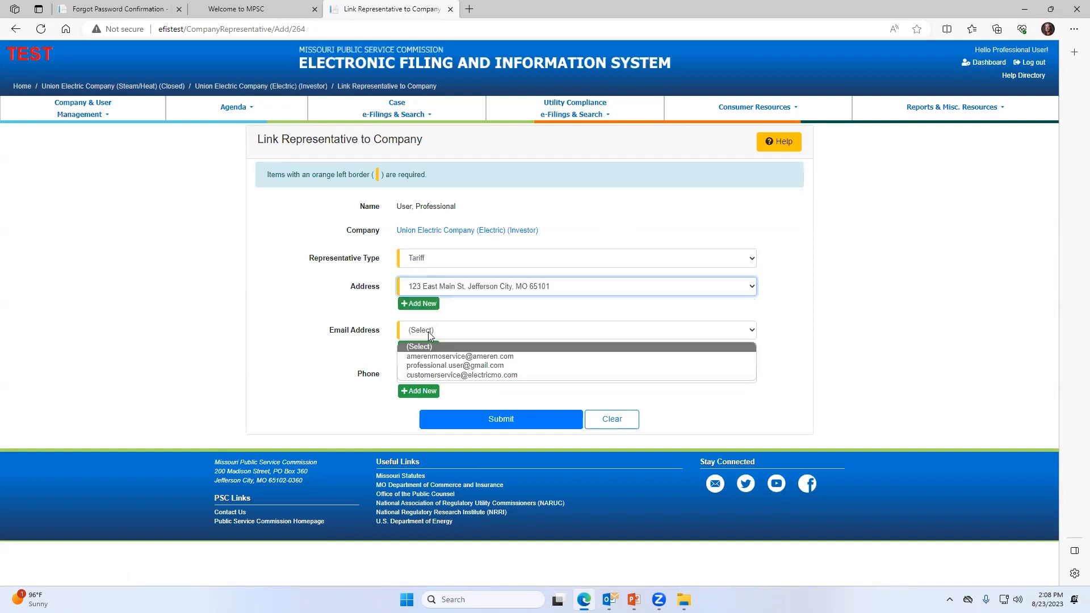
left_click(439, 365)
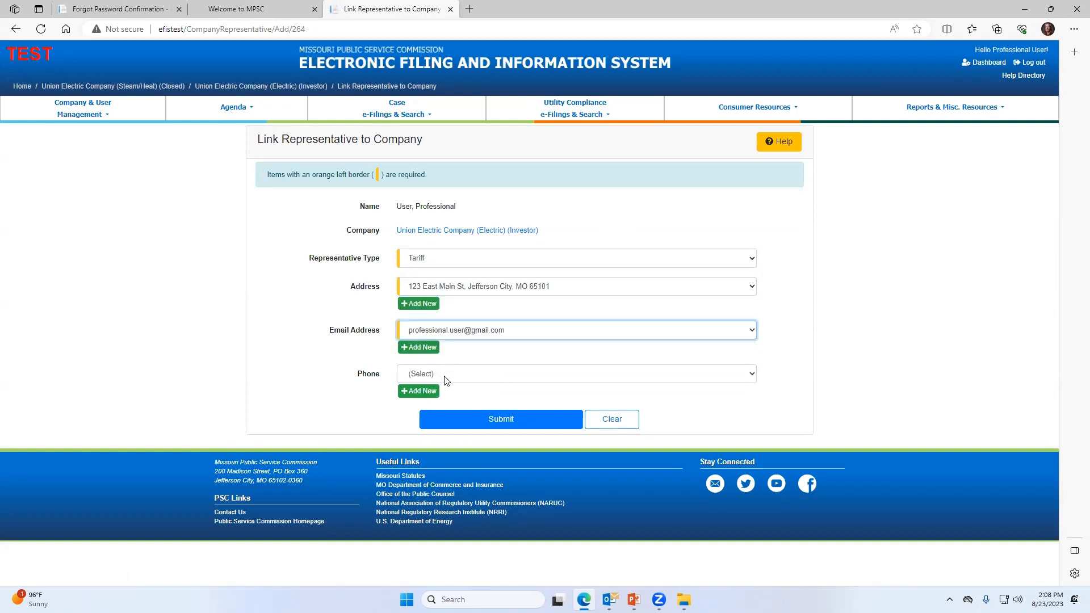
left_click(446, 378)
left_click(451, 443)
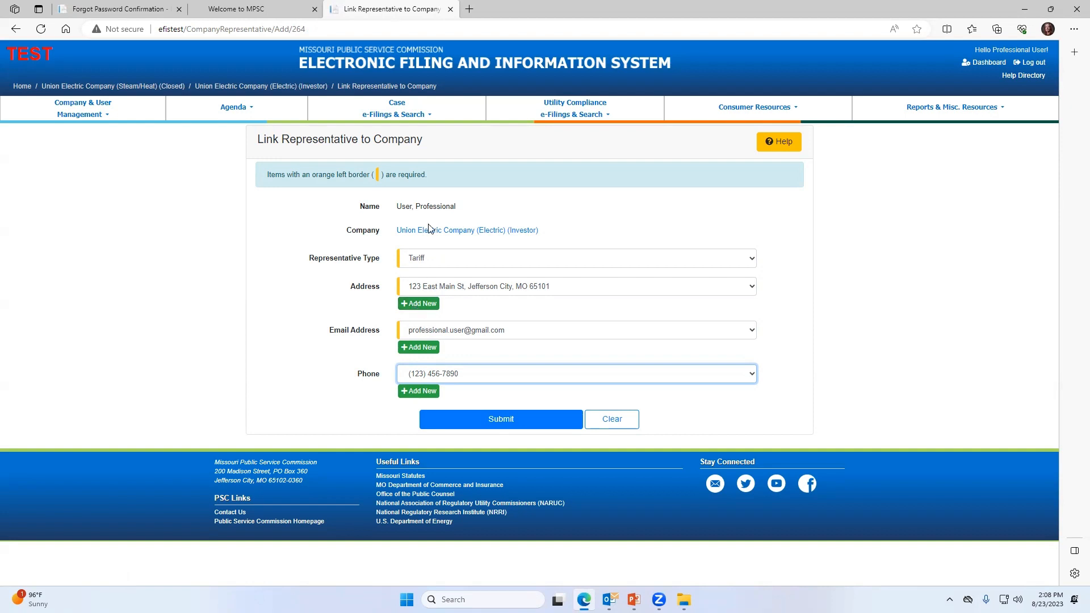
Submit the Tariff representative request and highlight the success message and the Representative Status on the resulting record
left_click(483, 420)
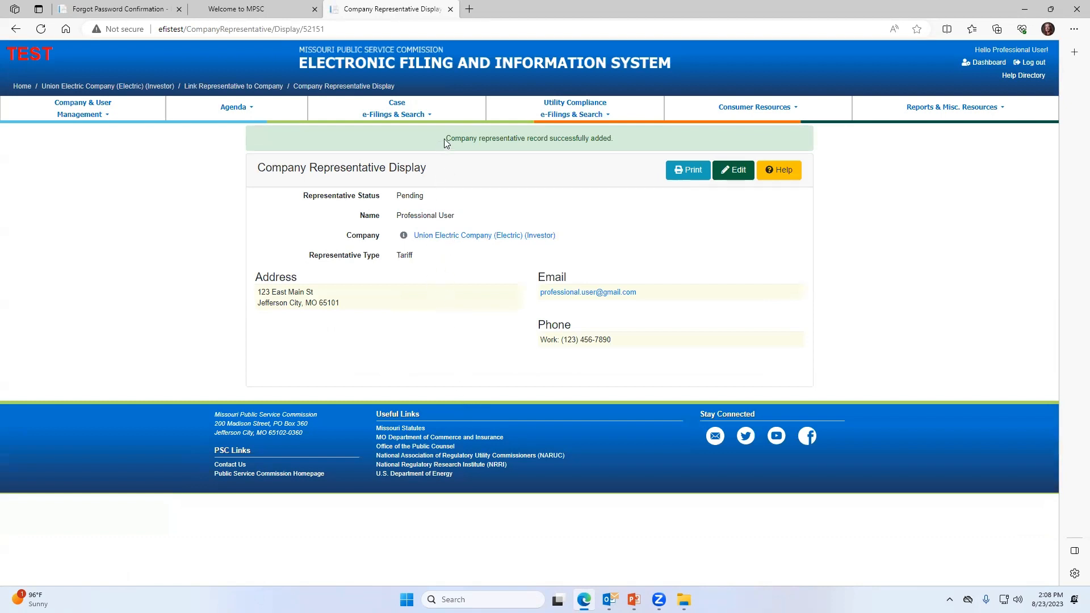
left_click_drag(445, 137, 614, 131)
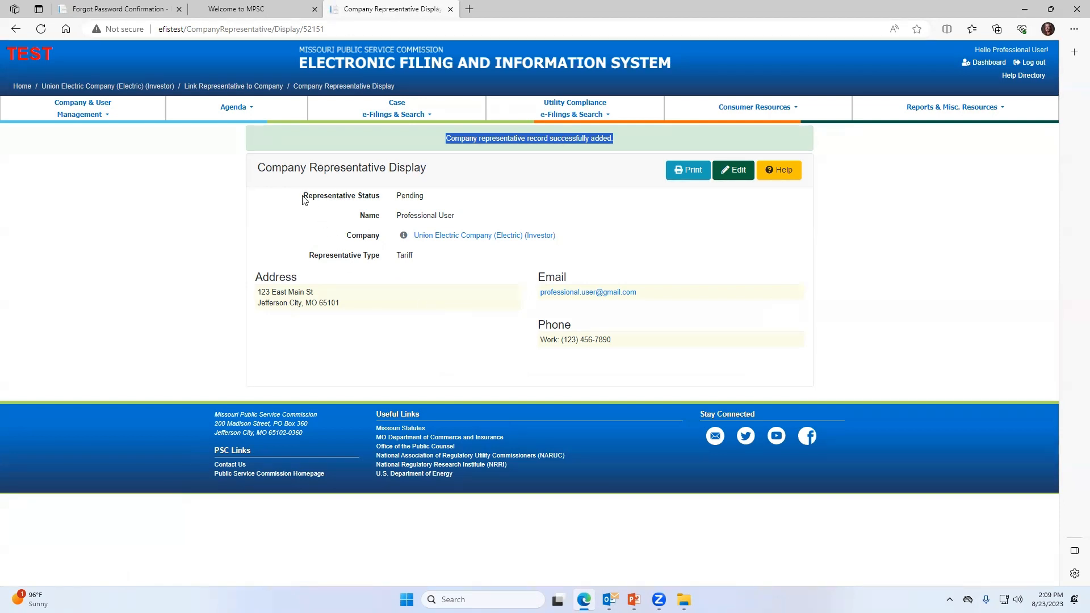
left_click_drag(304, 197, 427, 194)
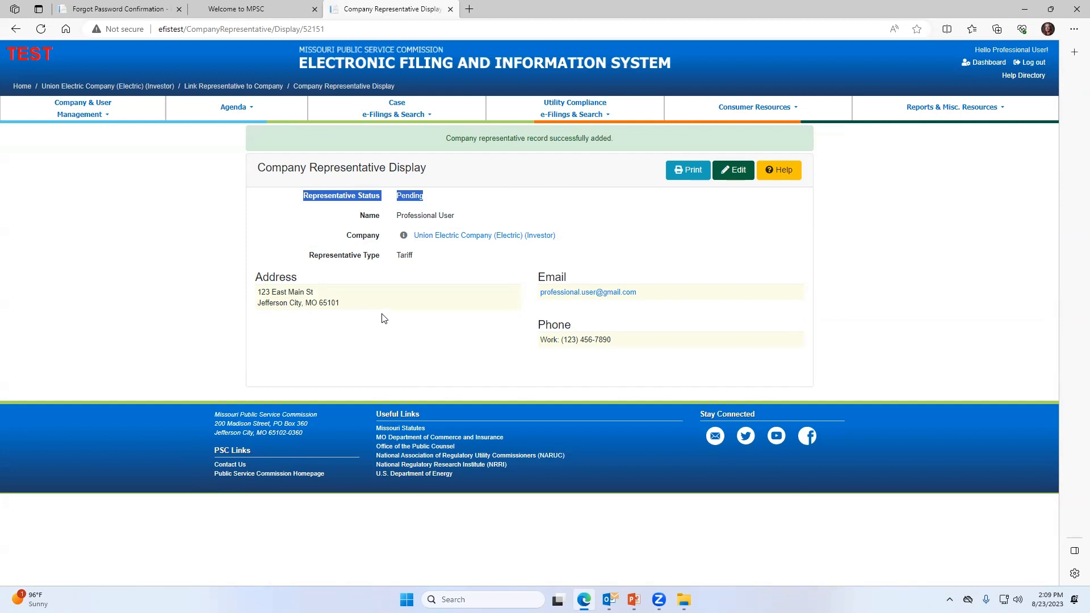
Open the Create Company Profile form and examine its company, parent company, utility type, contact and representative fields
left_click(92, 121)
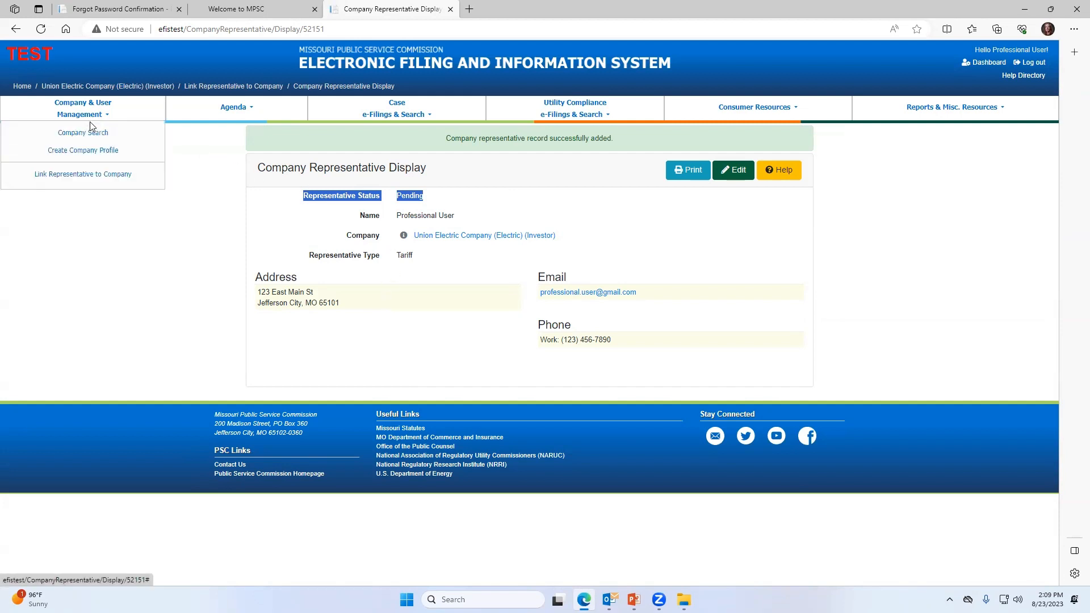
left_click(89, 152)
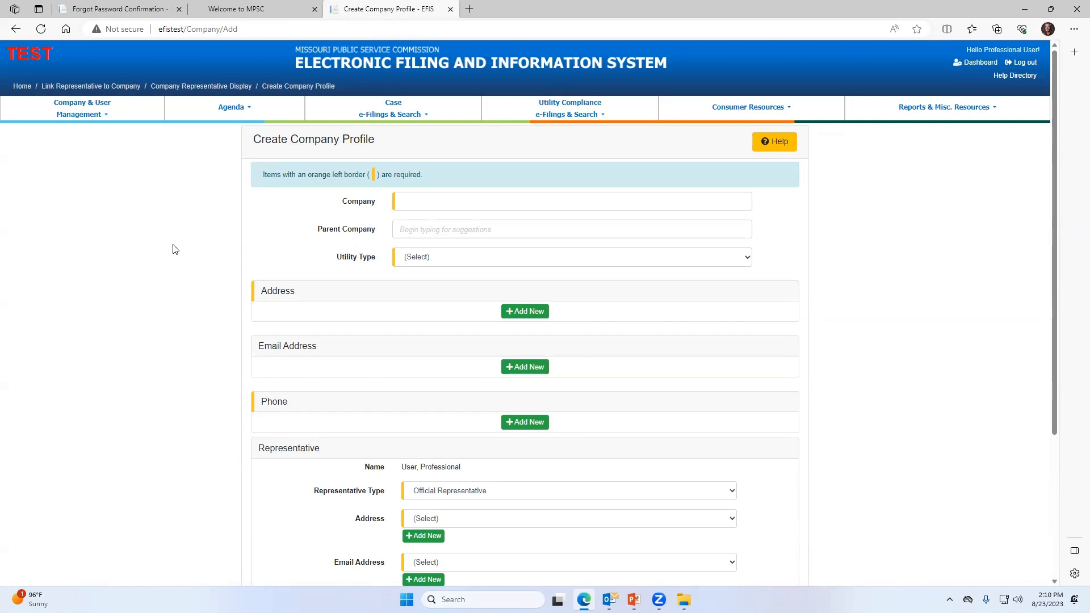
left_click(439, 203)
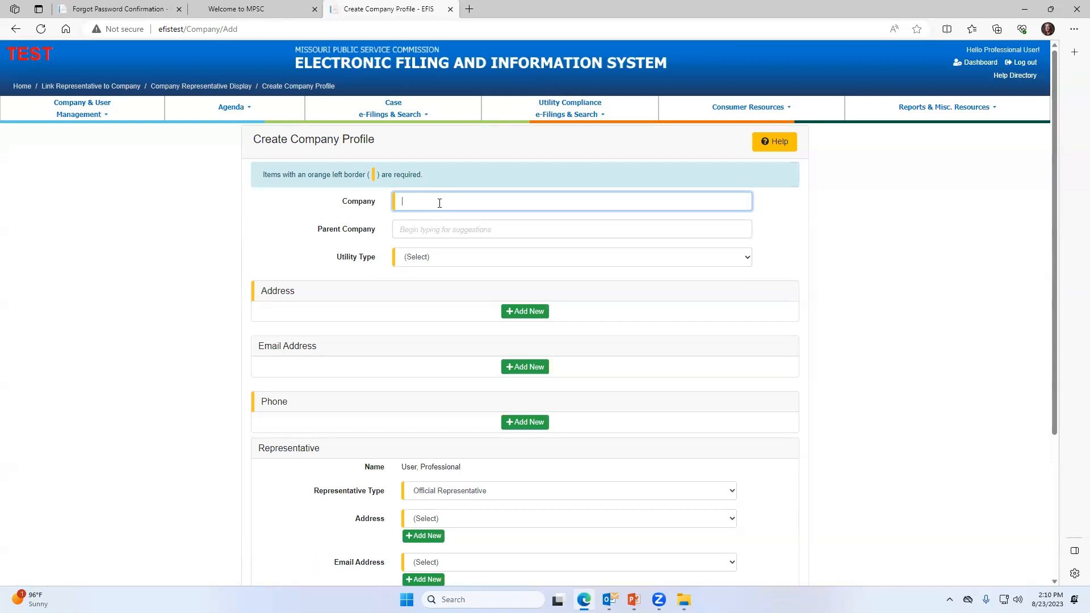
left_click(422, 227)
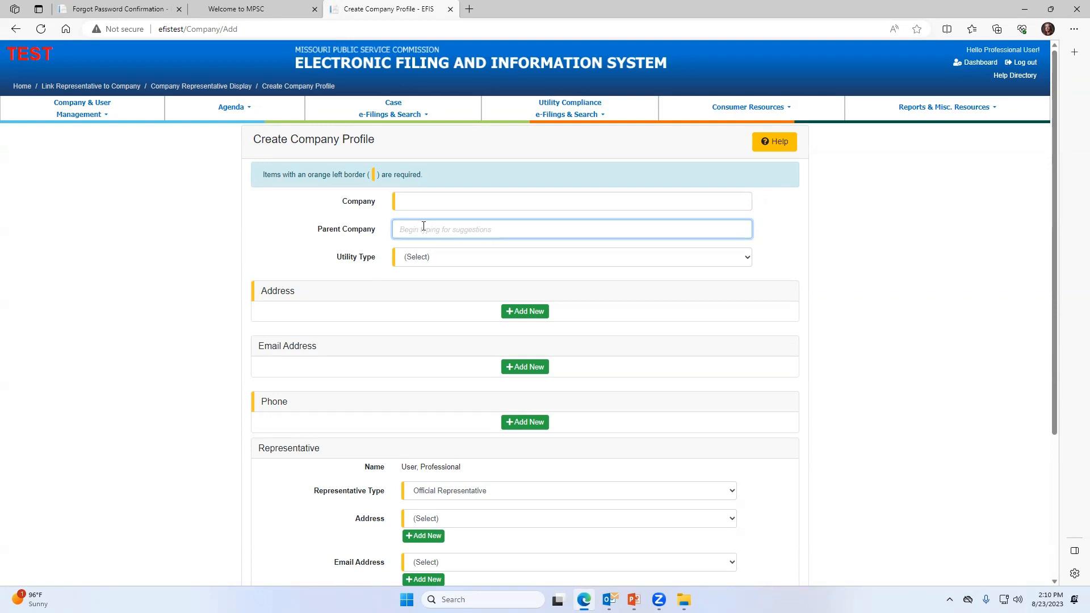
left_click(410, 262)
left_click(410, 262)
scroll(435, 409, "down", 4)
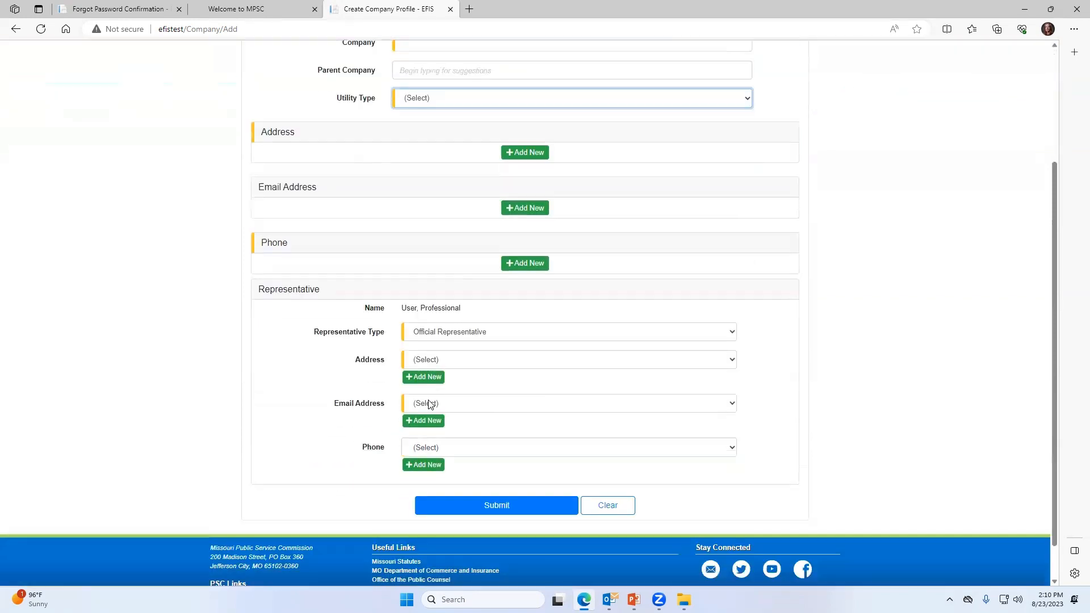
scroll(277, 317, "up", 3)
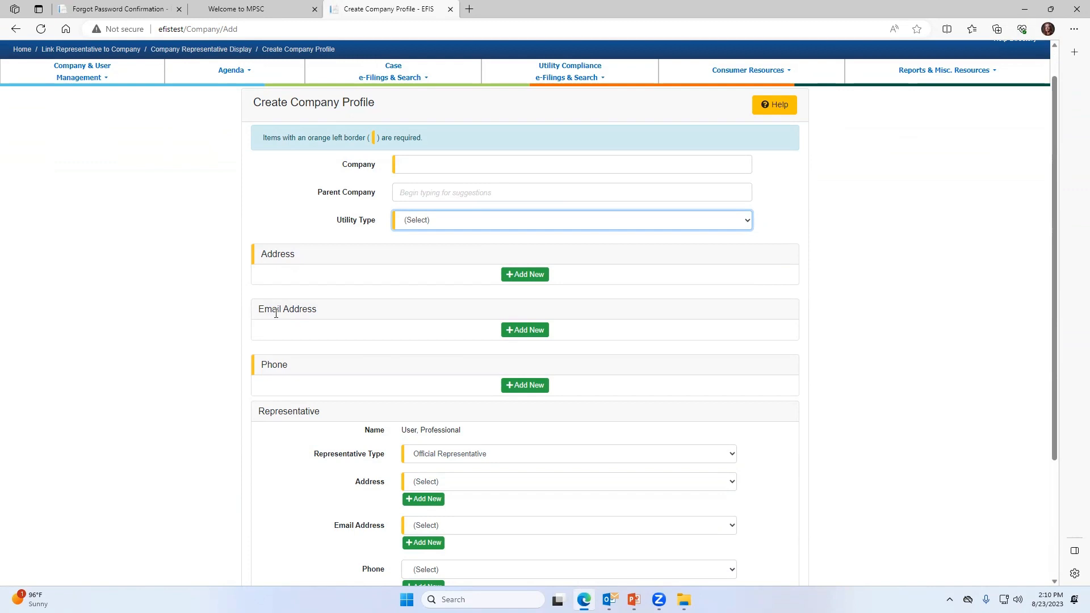
scroll(180, 277, "up", 1)
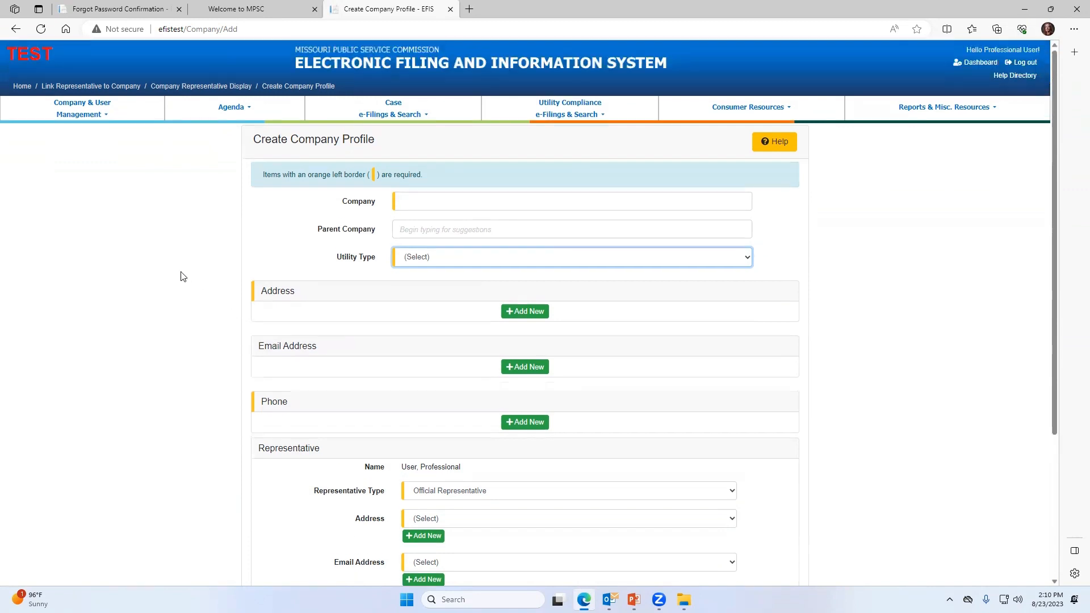
Open the Link Representative to Company form, choosing Union Electric Company (Electric) (Investor) as the company and Technical as the Representative Type
left_click(91, 118)
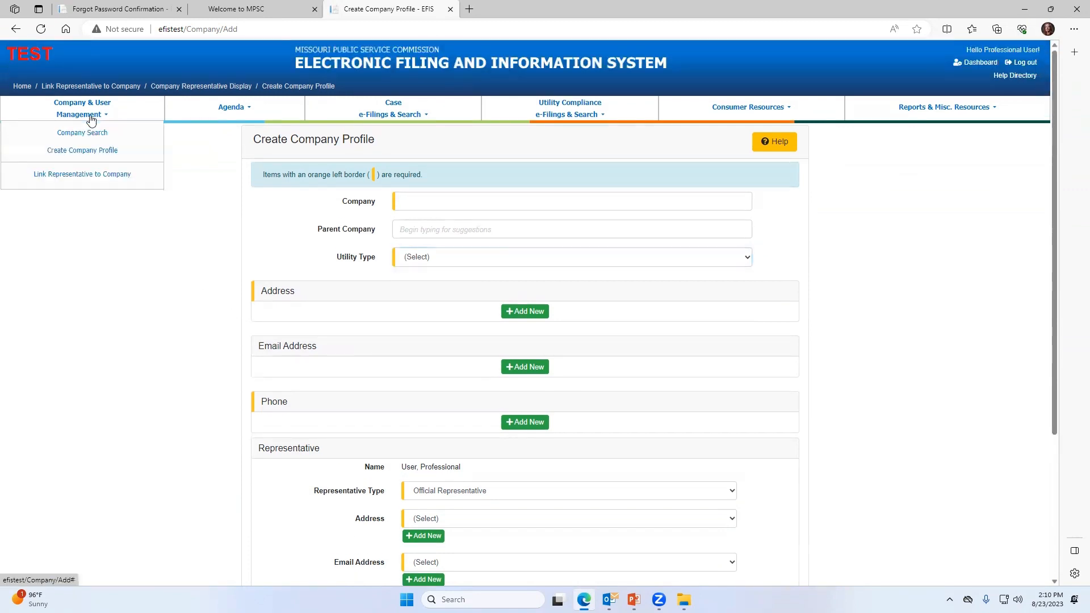
left_click(90, 180)
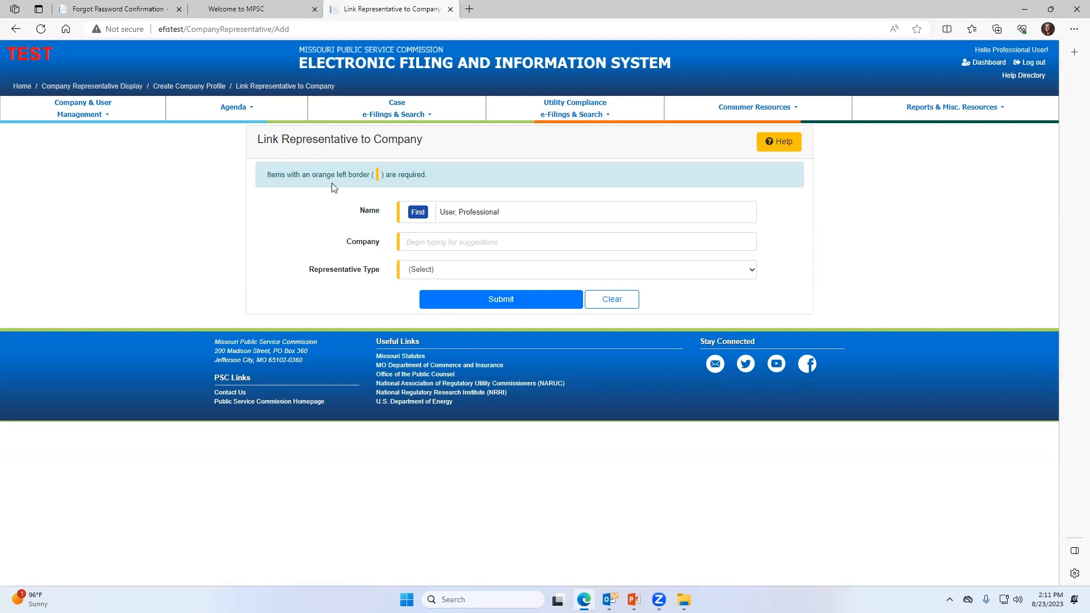
left_click(421, 244)
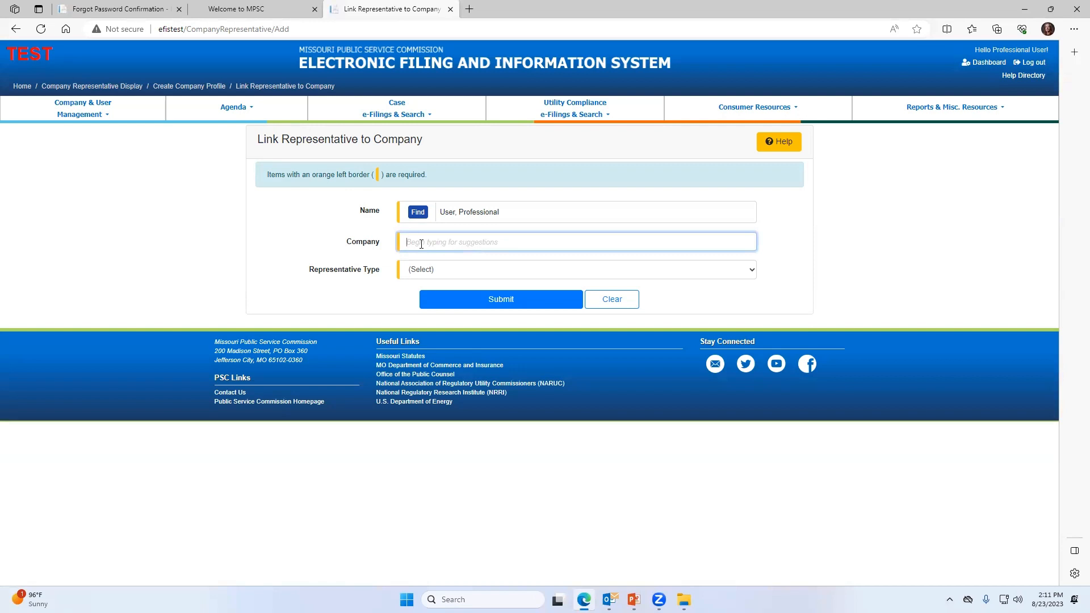
type("Union")
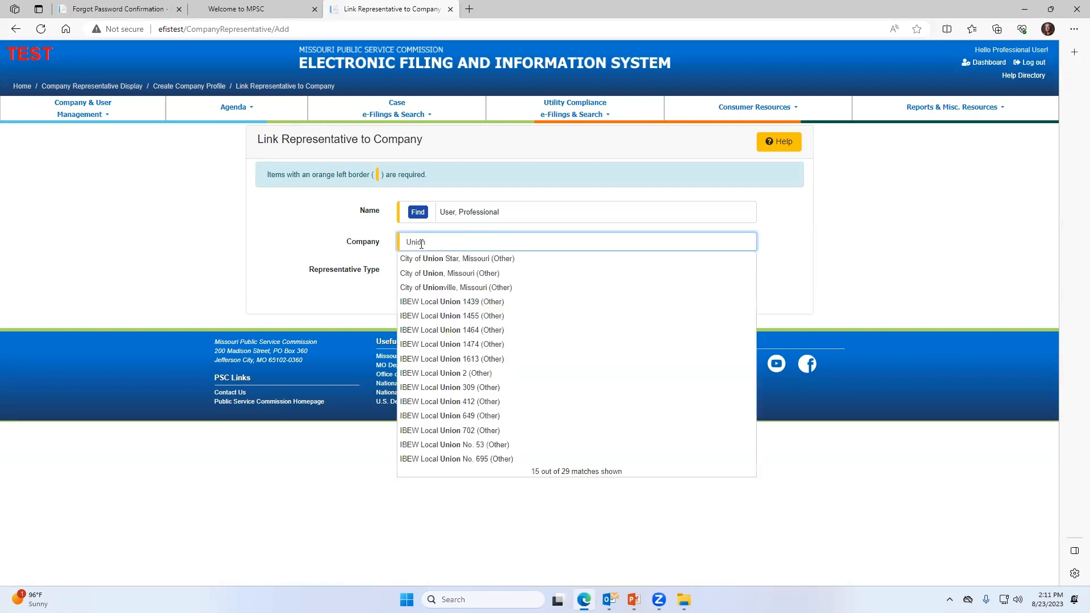
type(" Electric Company (Electric) (Investor")
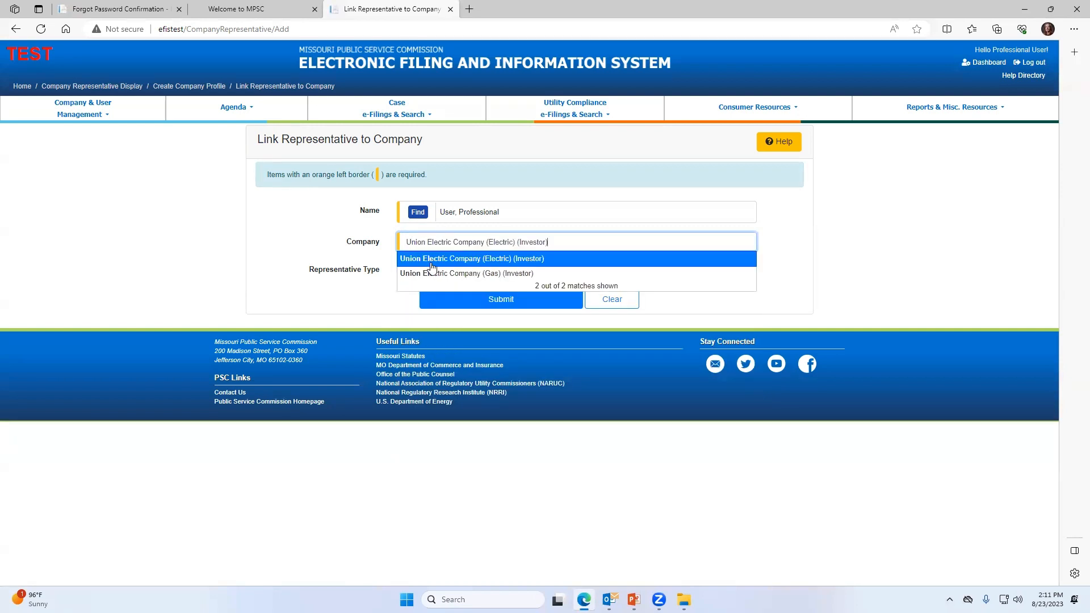
left_click(431, 261)
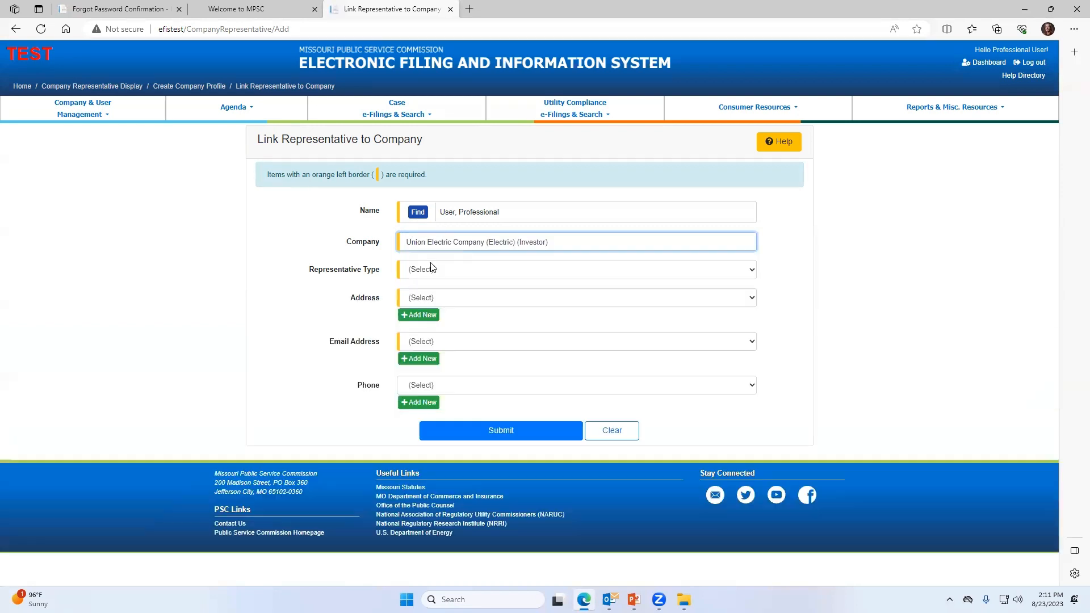
left_click(423, 273)
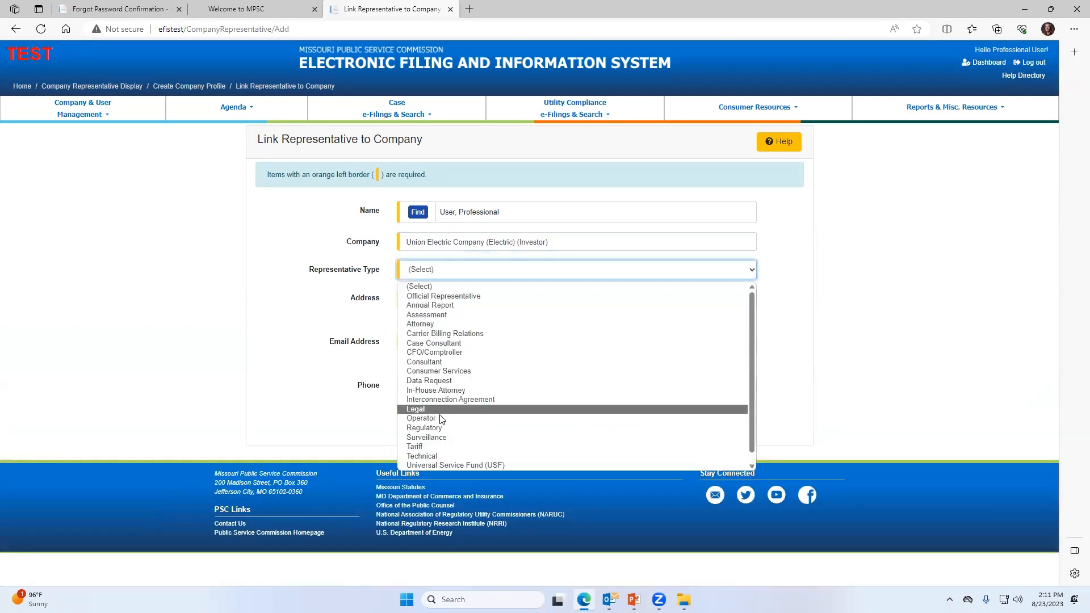
left_click(434, 455)
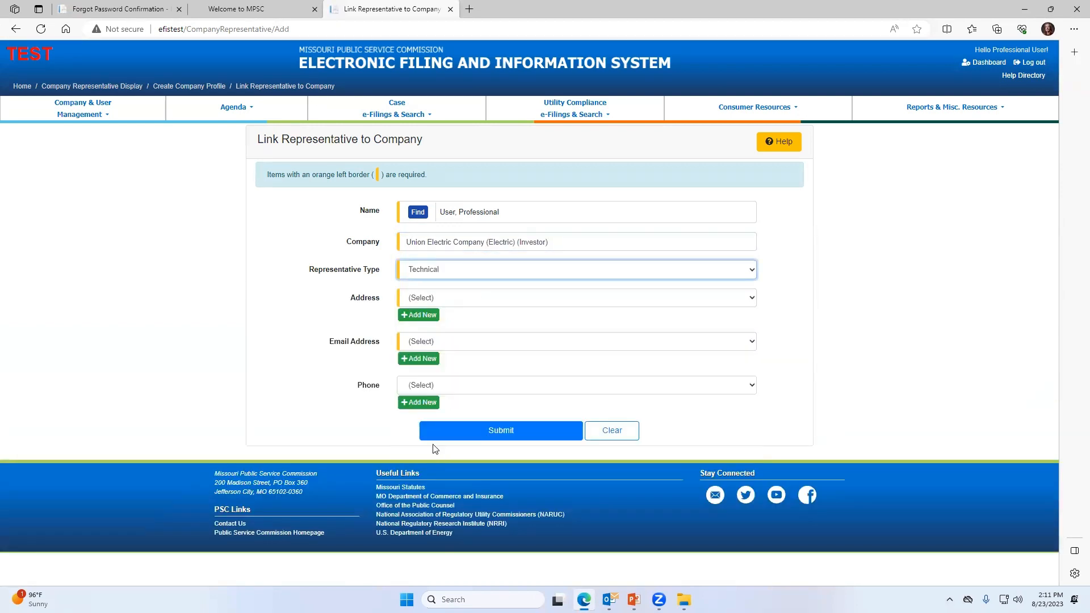
Choose the Jefferson City address, the Gmail e-mail address and a work phone number for the Technical representative
left_click(475, 304)
left_click(465, 333)
left_click(457, 340)
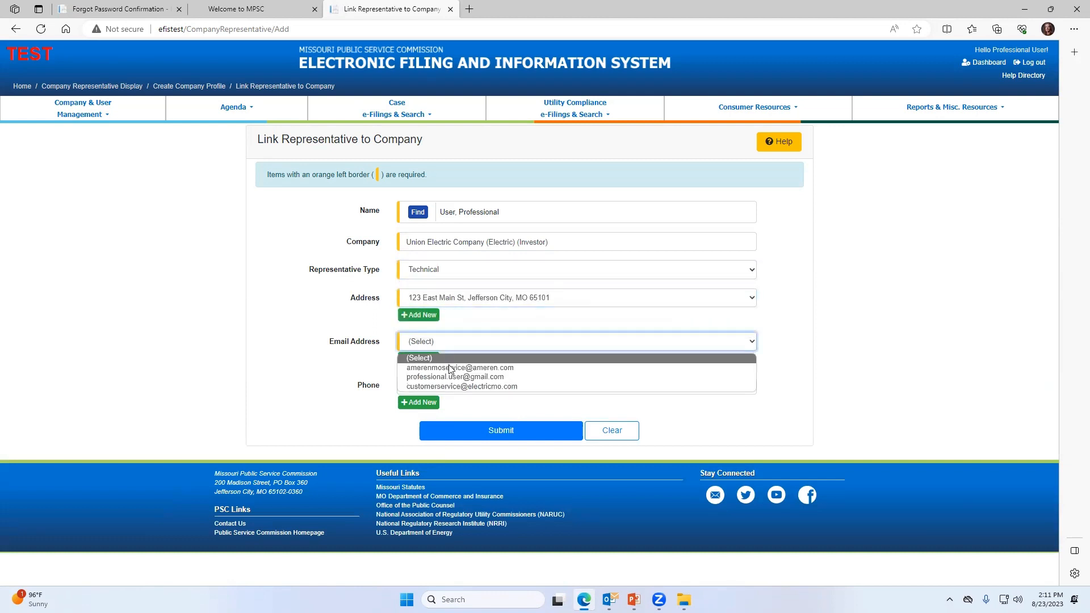
left_click(447, 375)
left_click(452, 344)
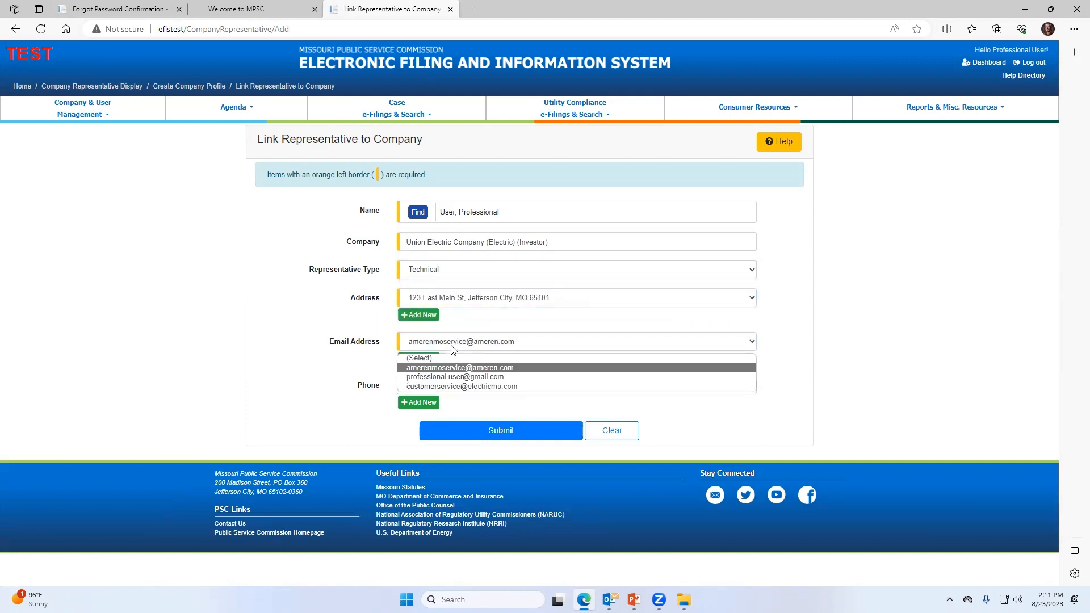
left_click(451, 379)
left_click(451, 391)
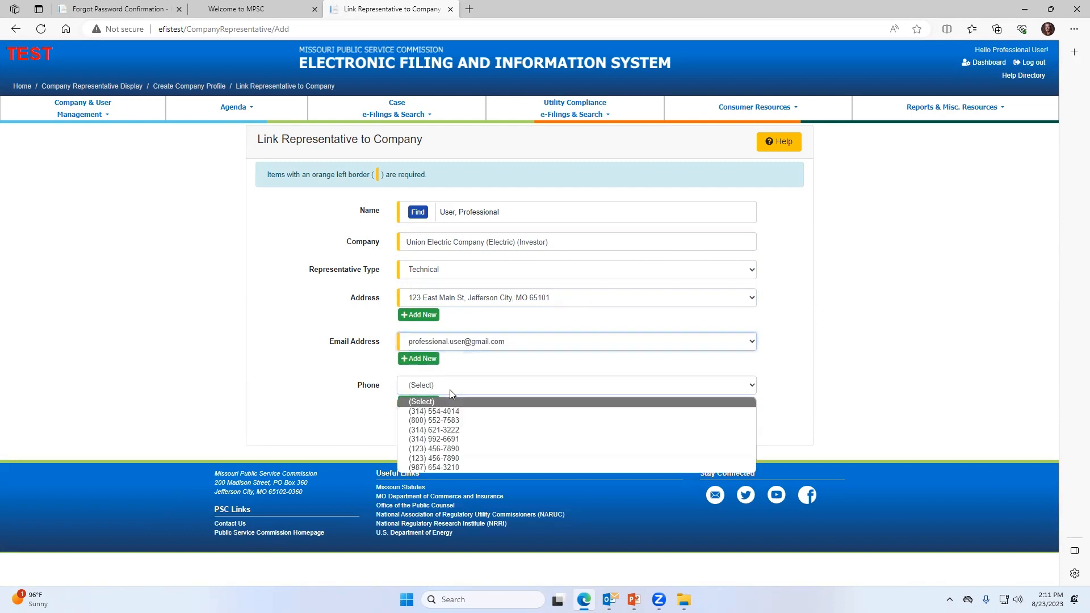
left_click(448, 449)
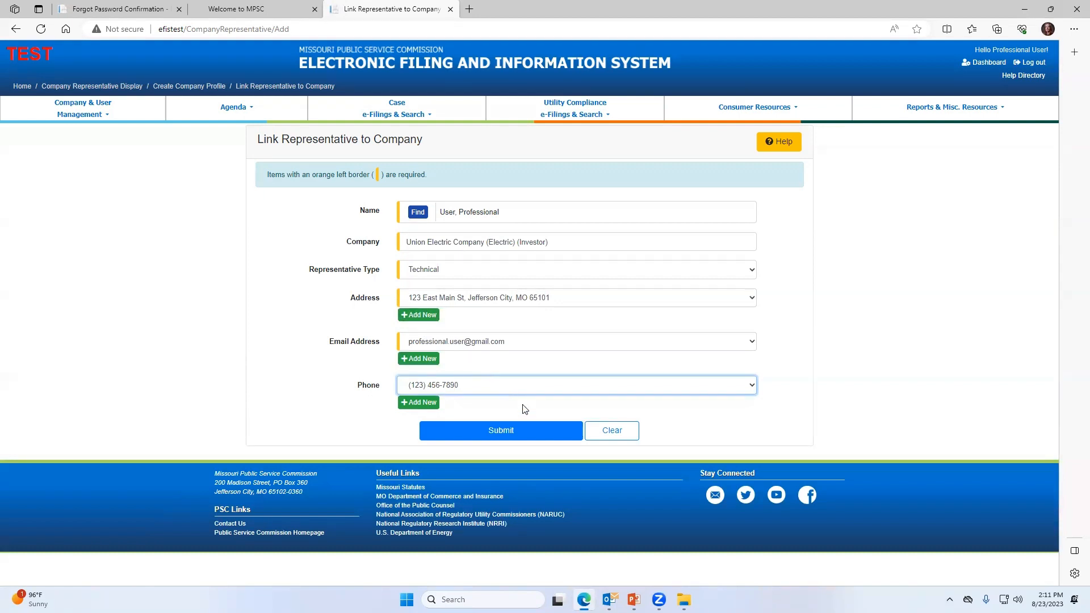
Submit the Technical representative link and highlight its success message and Representative Status
left_click(527, 433)
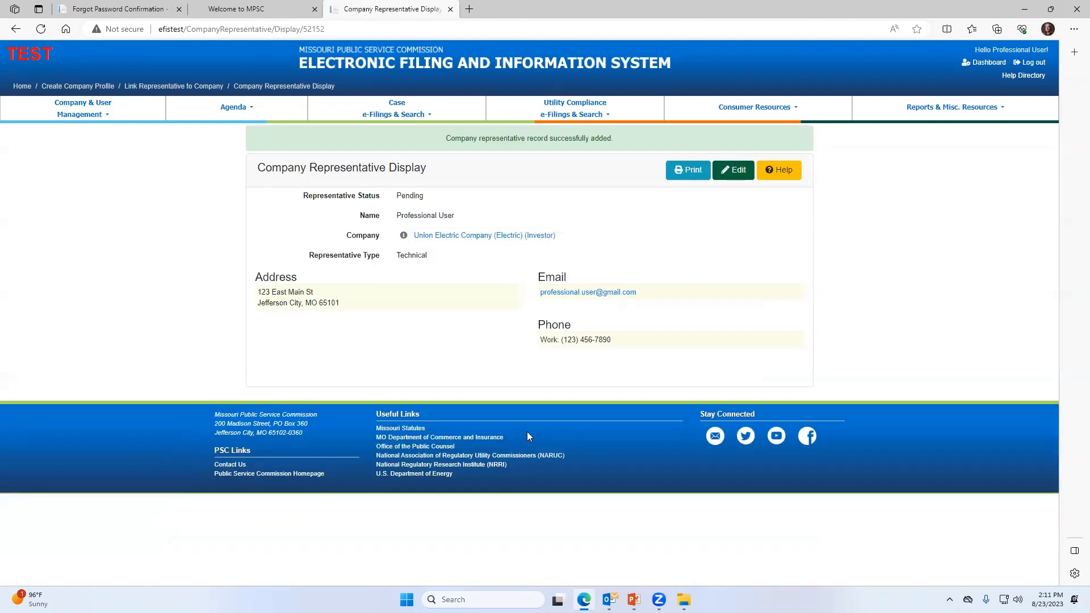
left_click_drag(446, 138, 619, 146)
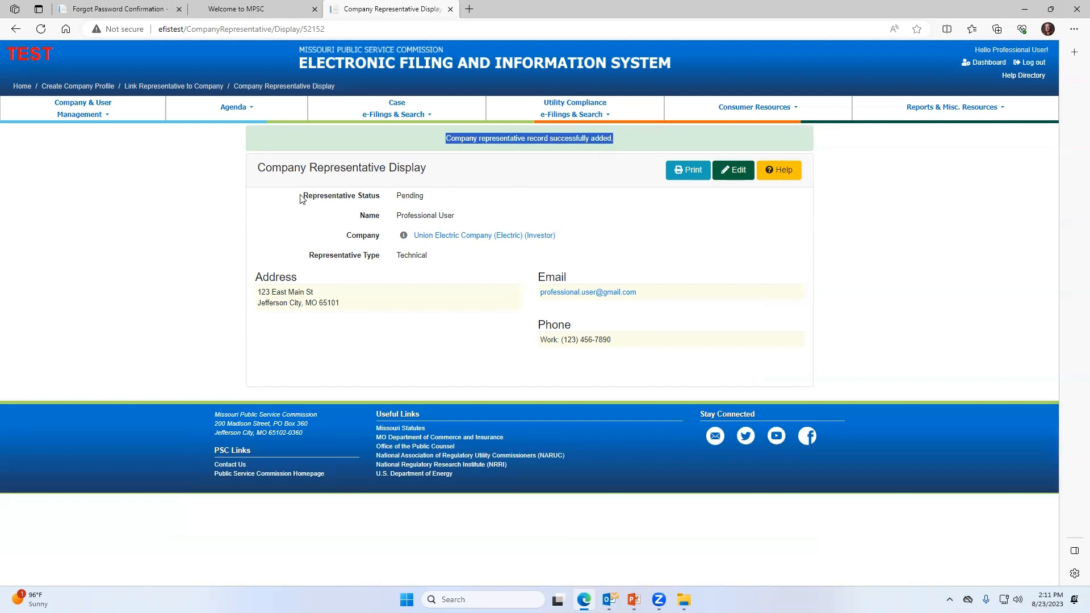
left_click_drag(301, 196, 431, 198)
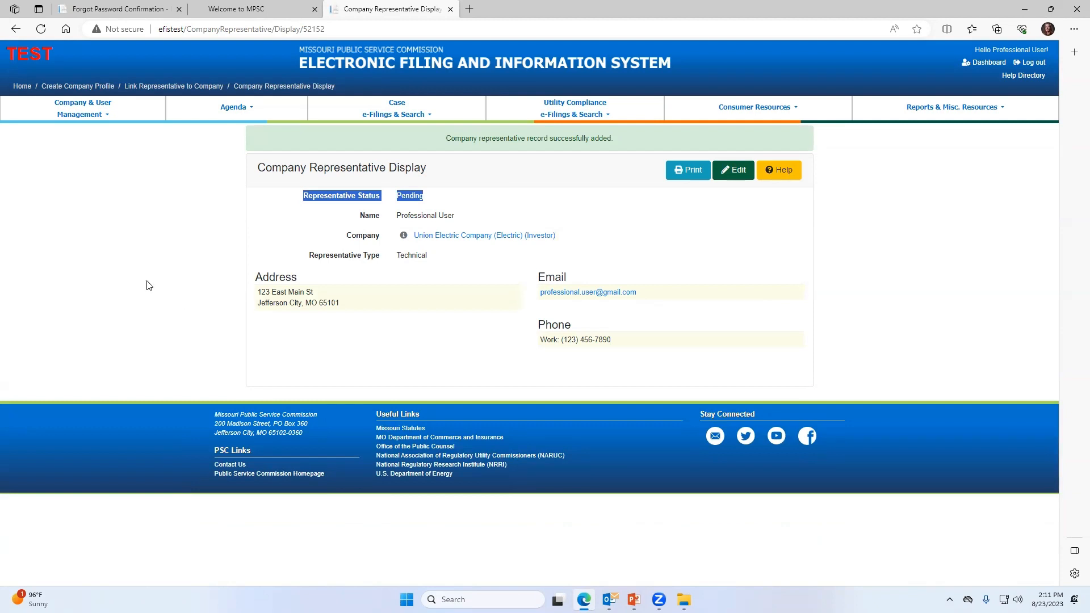
Show the available Company & User Management options
left_click(94, 118)
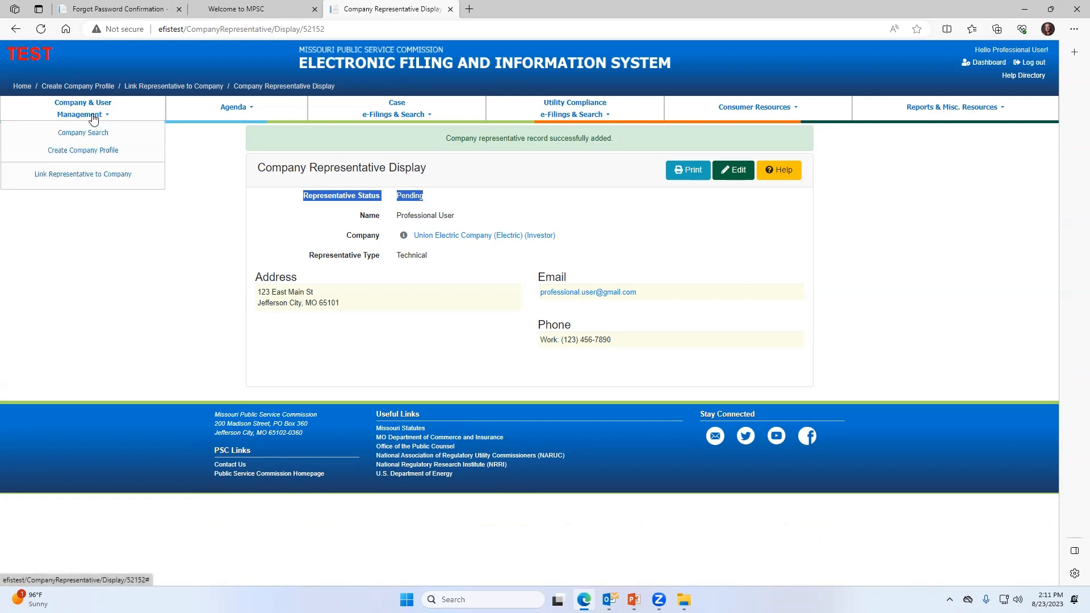